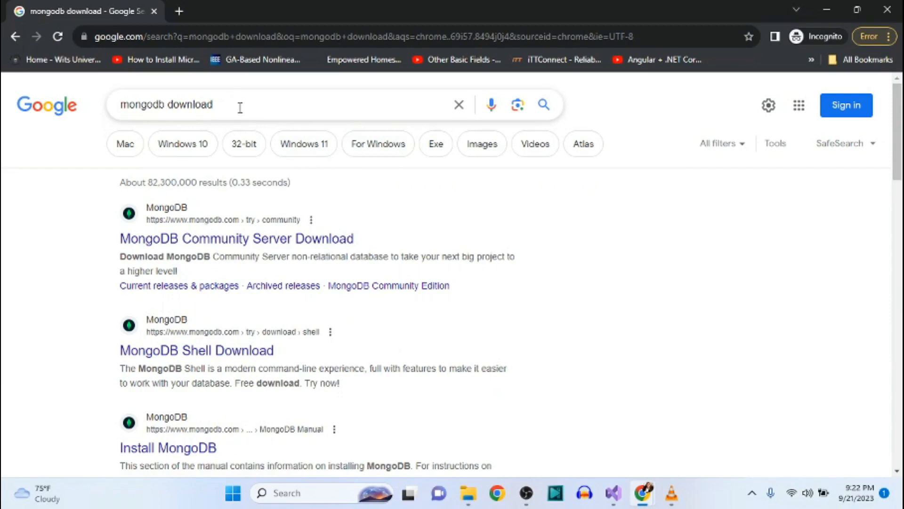
# Step: Open the MongoDB Community Server download page from the search results and find its version, platform and package options
pyautogui.click(246, 244)
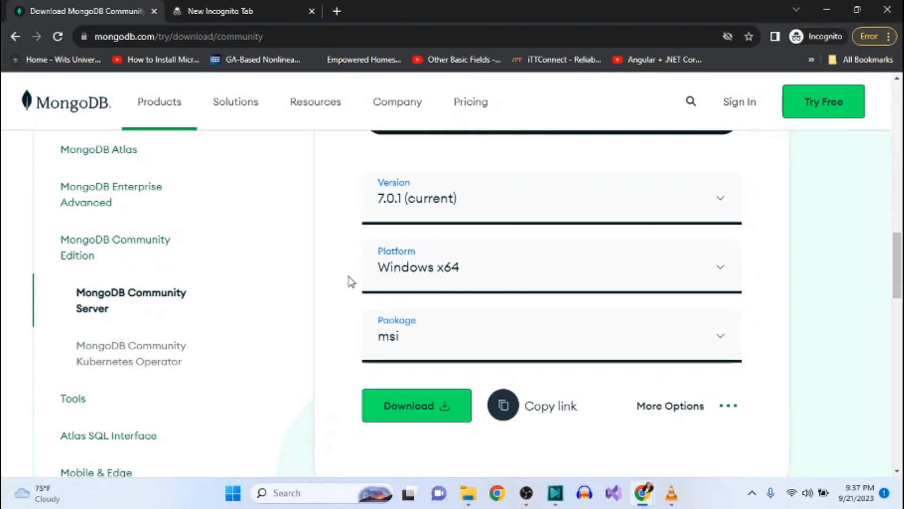
pyautogui.scroll(3, 351, 282)
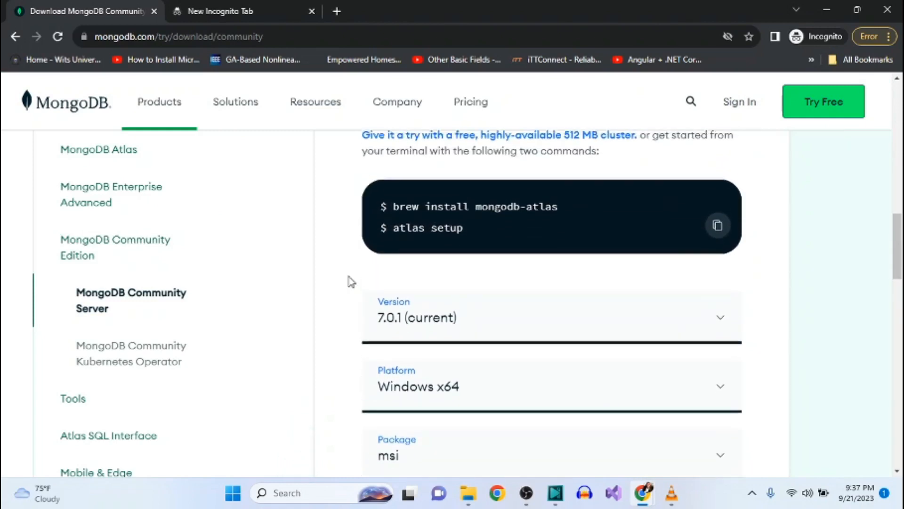
pyautogui.scroll(3, 351, 282)
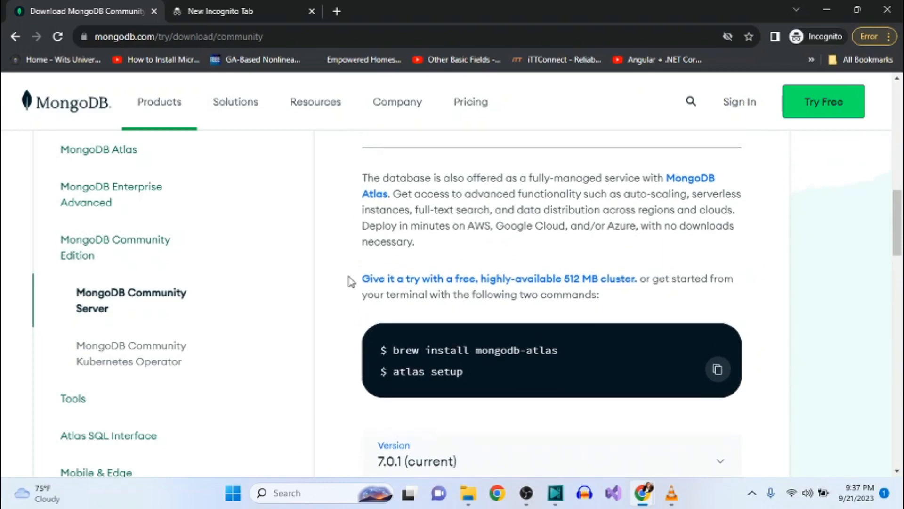
pyautogui.scroll(3, 350, 282)
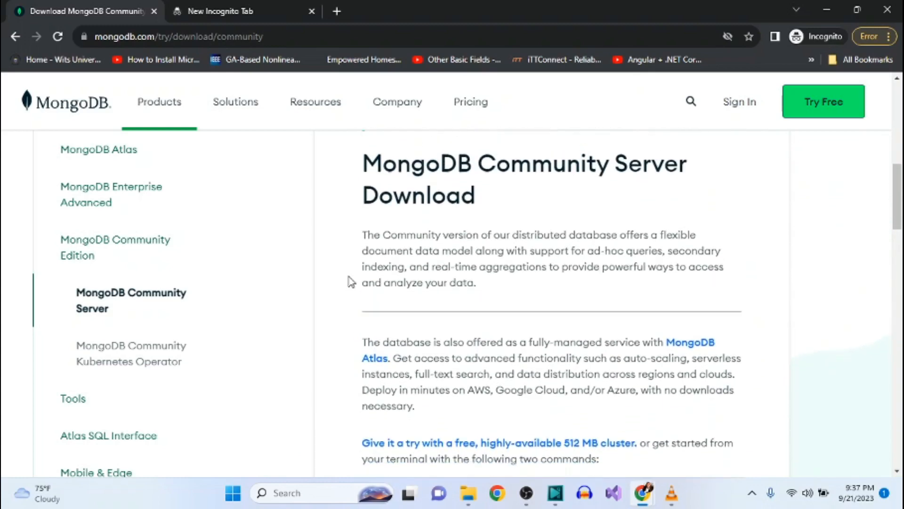
pyautogui.scroll(-6, 351, 282)
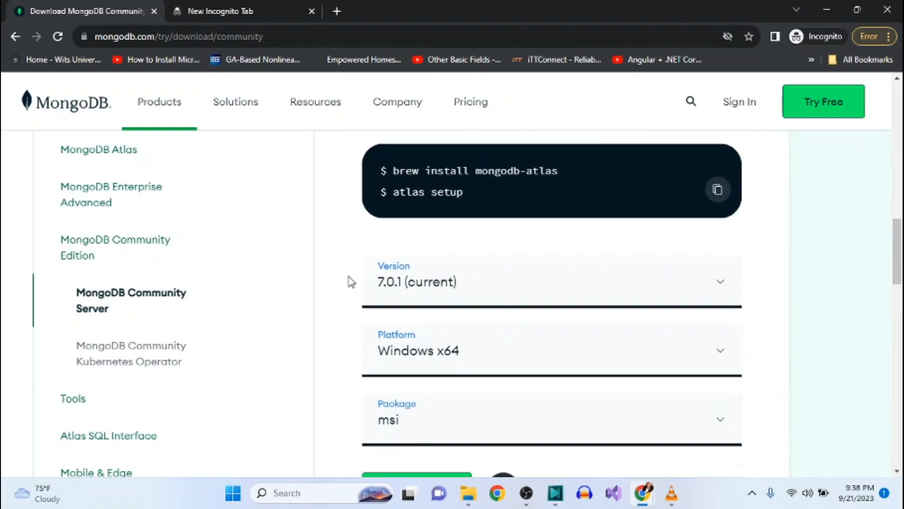
pyautogui.scroll(-1, 351, 282)
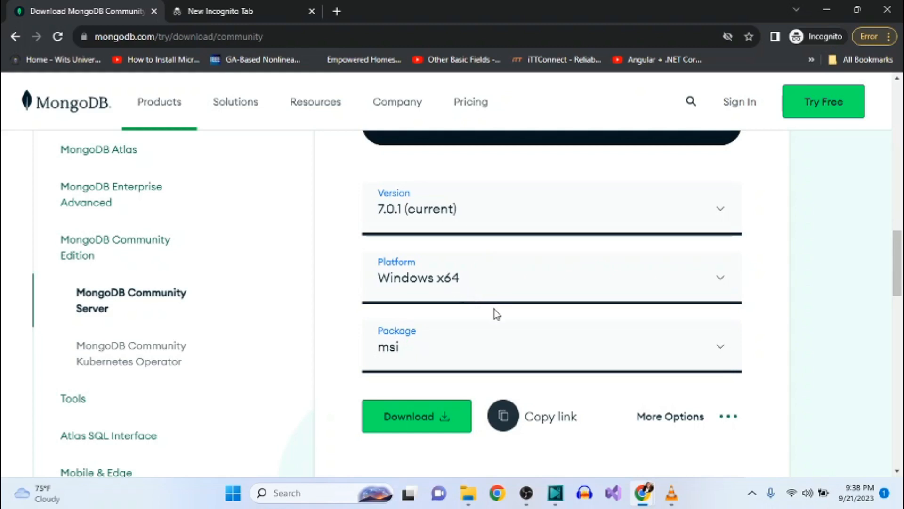
pyautogui.scroll(-2, 494, 314)
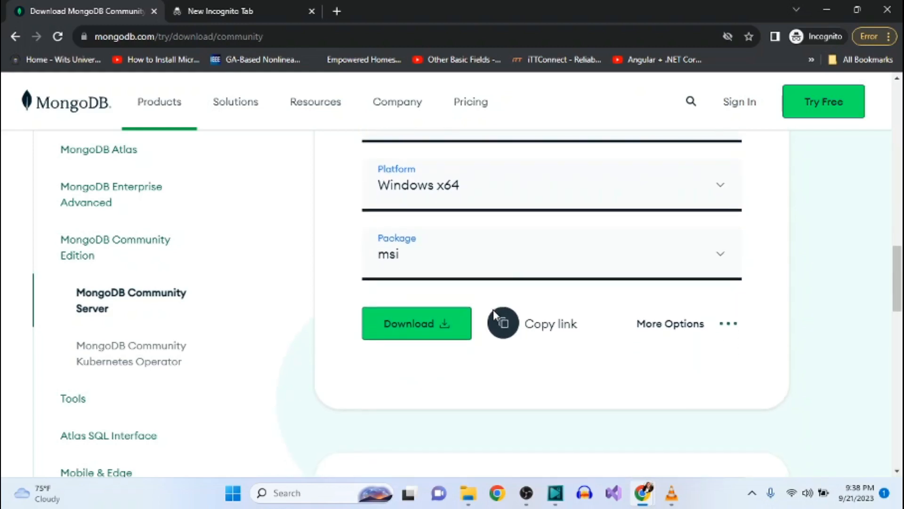
pyautogui.scroll(2, 532, 270)
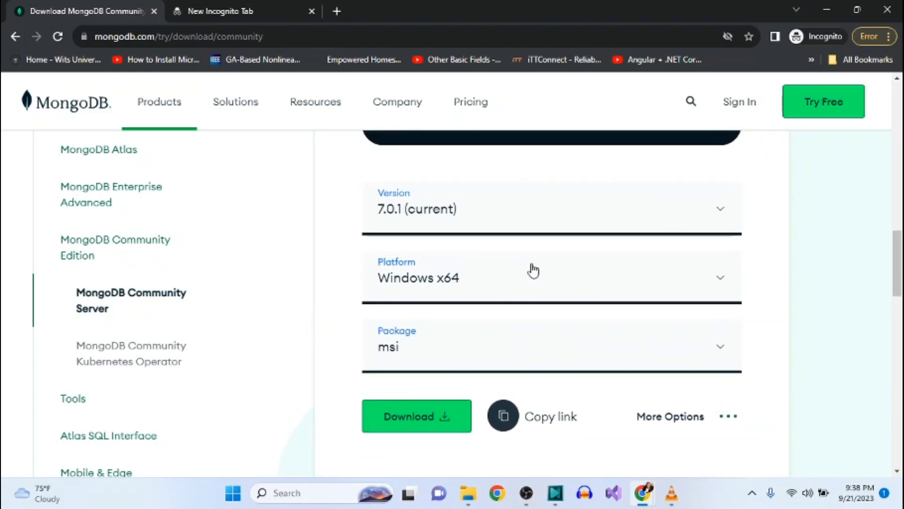
# Step: Examine the server versions and operating system platforms offered for the MongoDB Community Server download
pyautogui.click(600, 225)
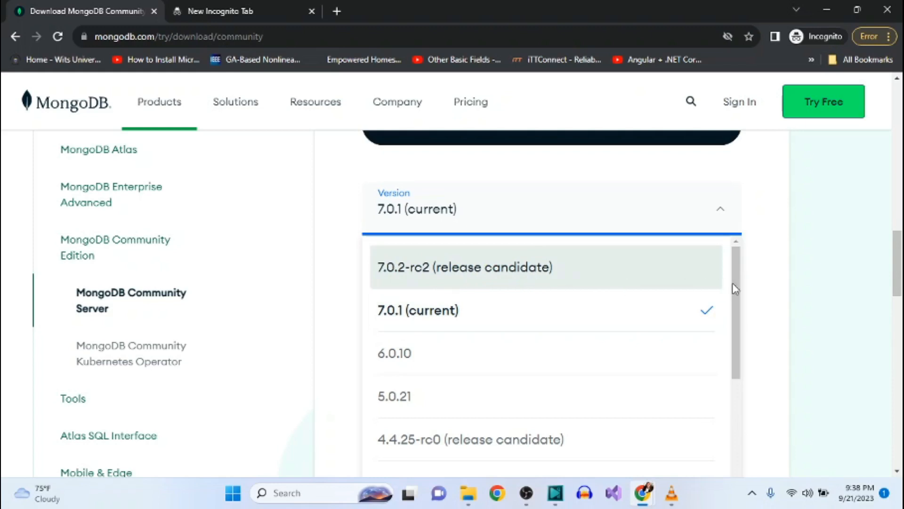
pyautogui.click(746, 295)
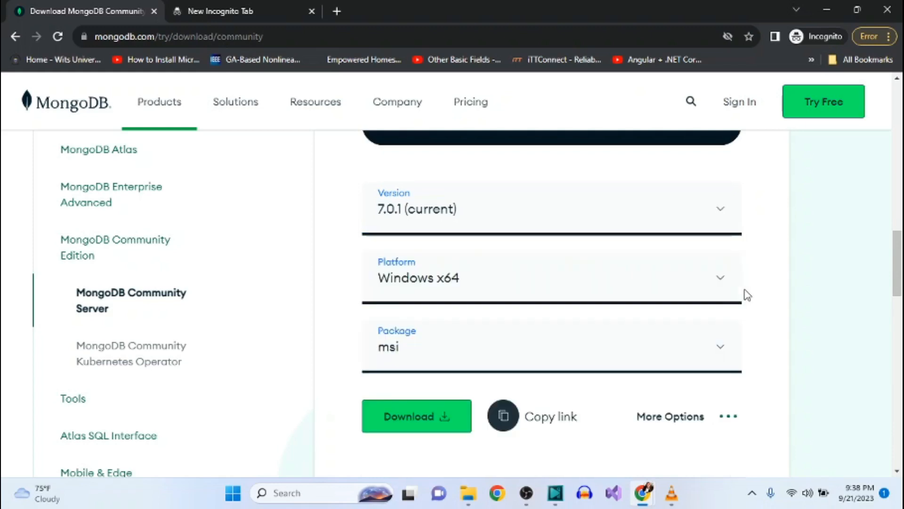
pyautogui.click(699, 282)
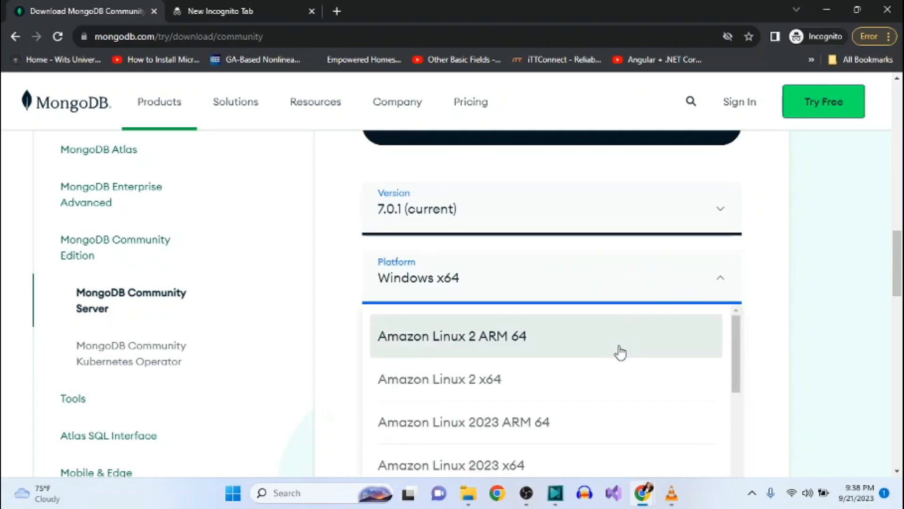
pyautogui.scroll(-5, 568, 386)
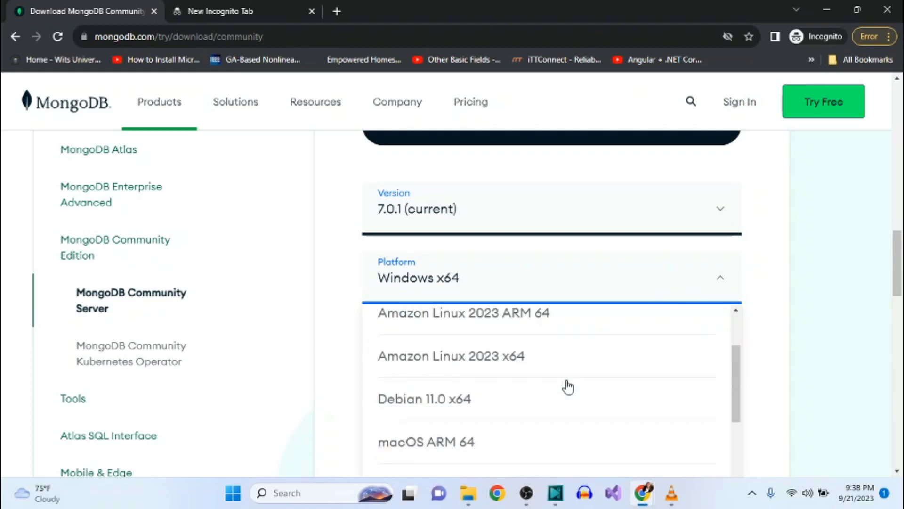
pyautogui.scroll(-4, 568, 386)
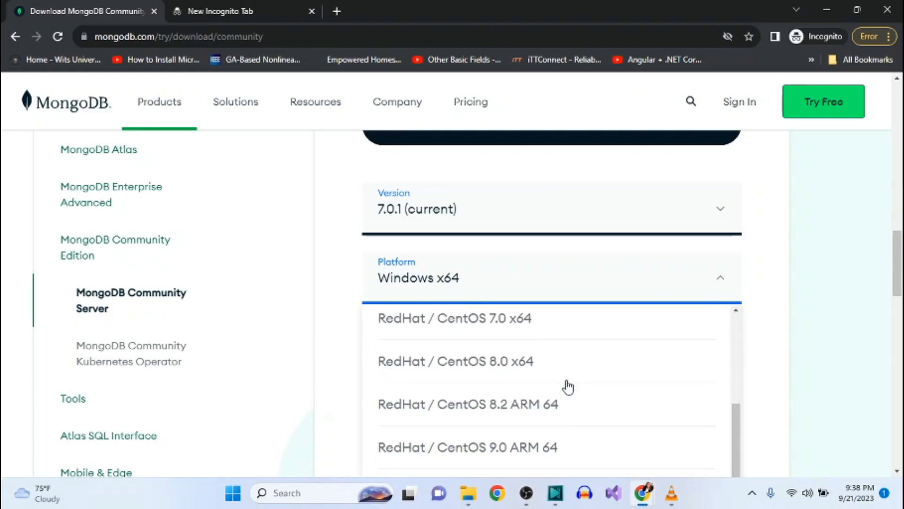
pyautogui.scroll(-4, 569, 386)
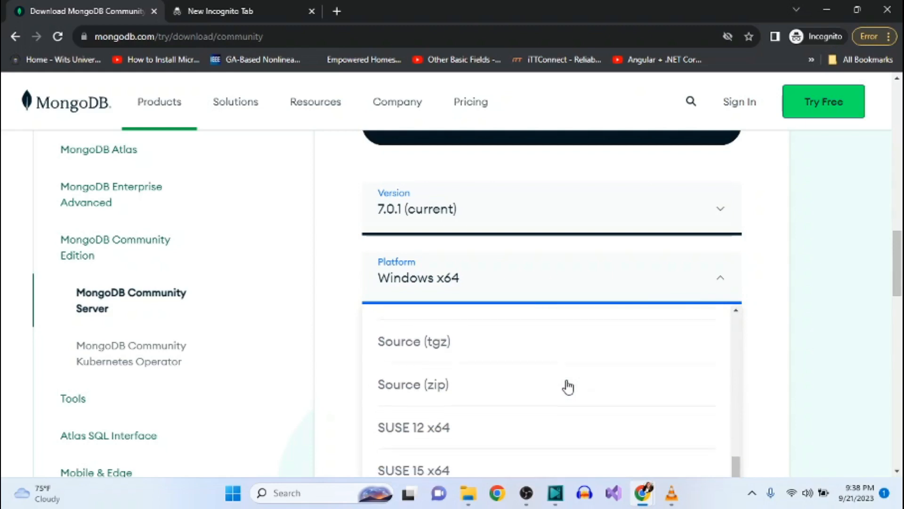
pyautogui.scroll(-1, 568, 386)
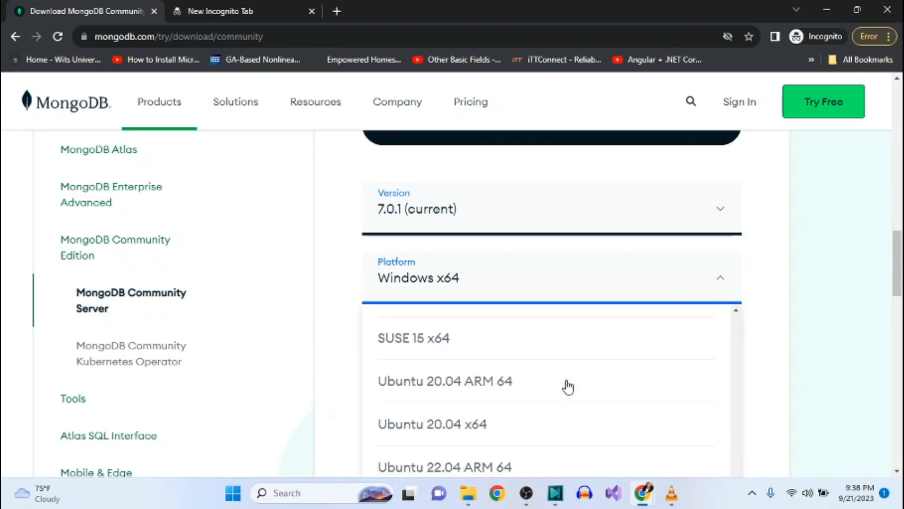
pyautogui.scroll(3, 569, 387)
pyautogui.scroll(2, 568, 386)
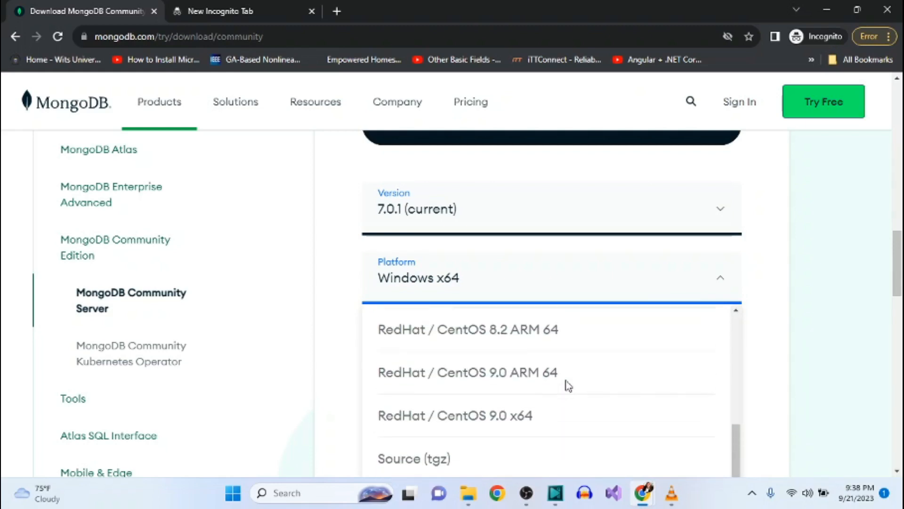
pyautogui.click(748, 291)
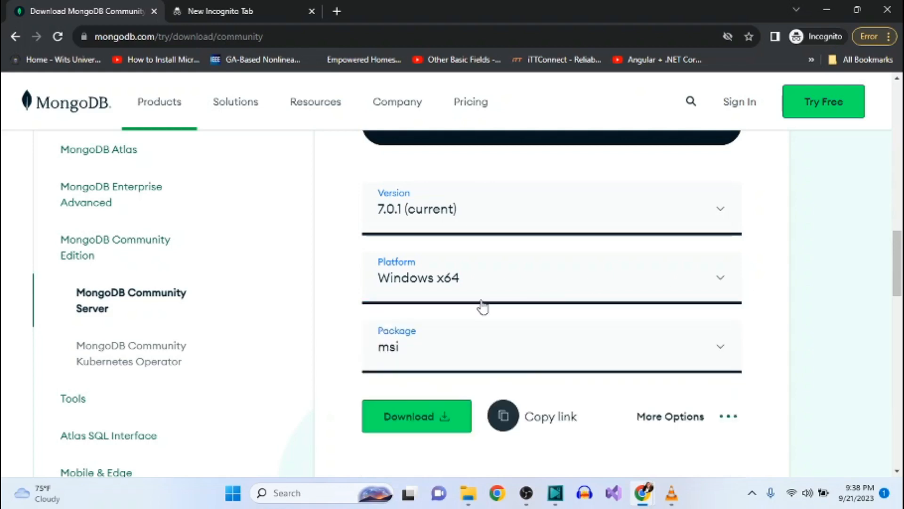
# Step: Check which package formats are offered for the Windows x64 download, keeping msi selected
pyautogui.click(562, 368)
pyautogui.scroll(-2, 560, 370)
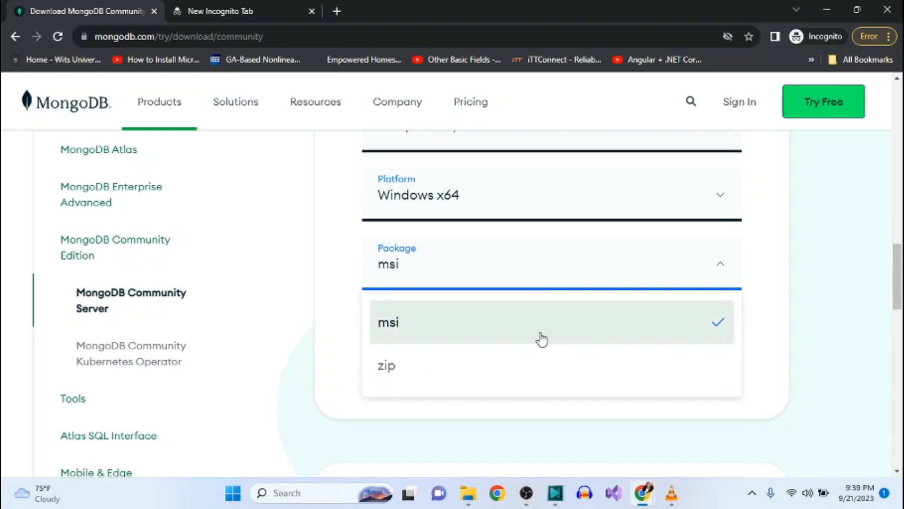
pyautogui.click(771, 285)
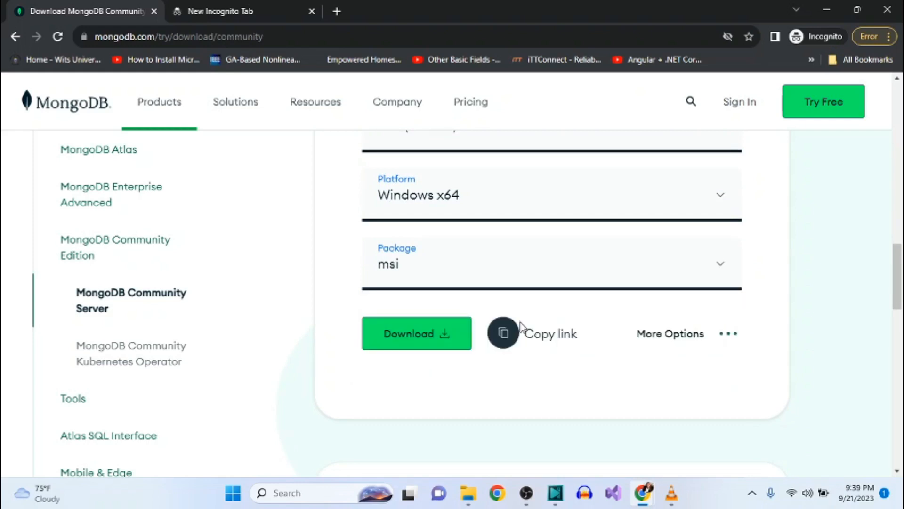
# Step: Download the 7.0.1 Windows x64 msi package and save it in Downloads as mongodb-windows-x86_64-7.0.1-signed
pyautogui.scroll(-2, 440, 338)
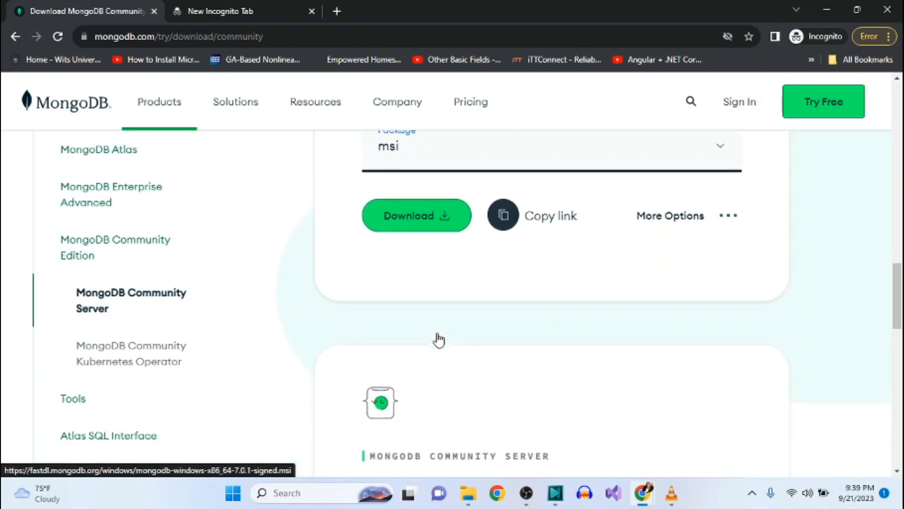
pyautogui.scroll(2, 439, 339)
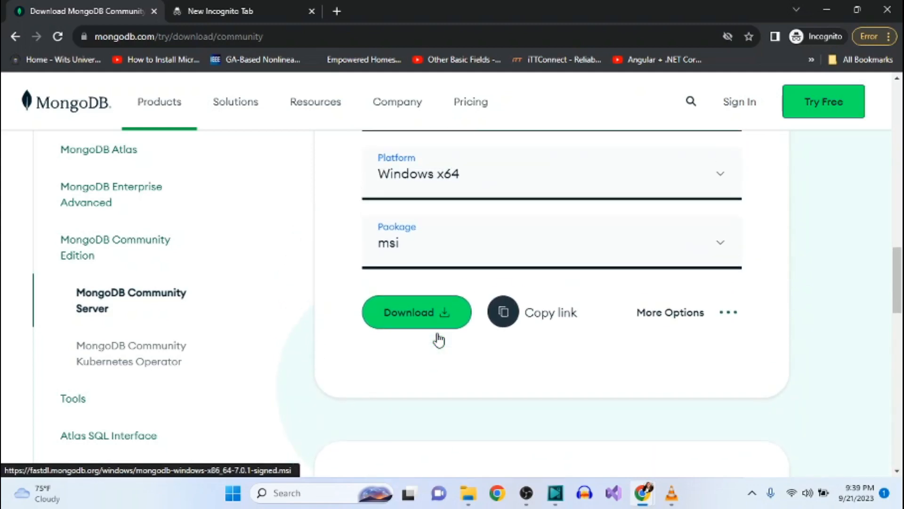
pyautogui.click(418, 317)
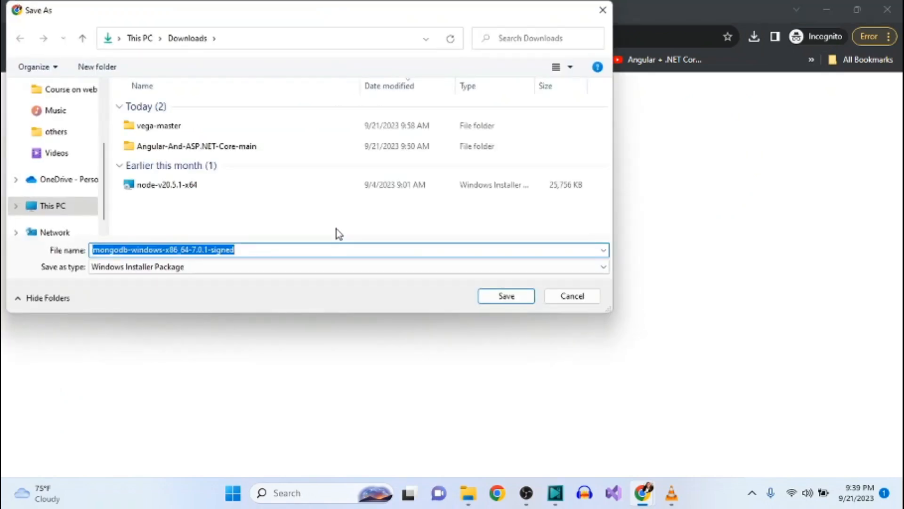
pyautogui.click(489, 302)
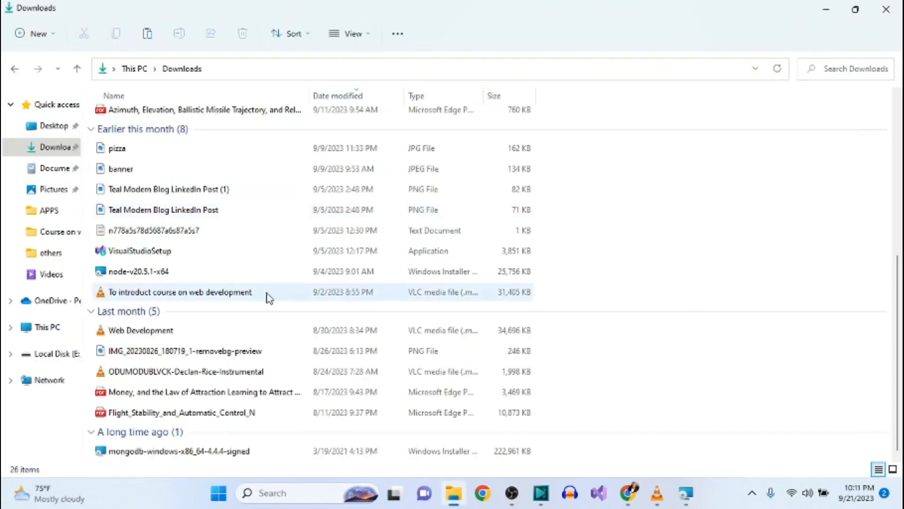
# Step: Launch the mongodb-windows-x86_64-4.4.4-signed installer from the Downloads folder and accept its license agreement
pyautogui.doubleClick(168, 453)
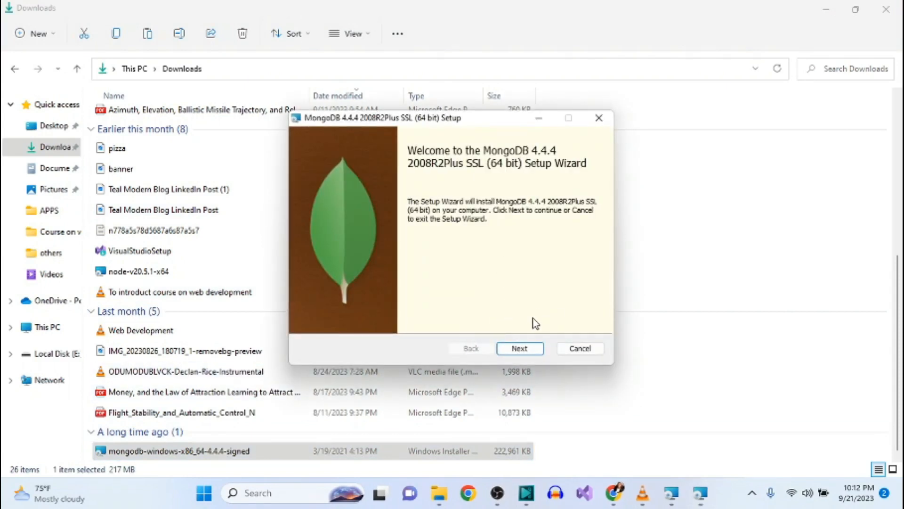
pyautogui.click(530, 351)
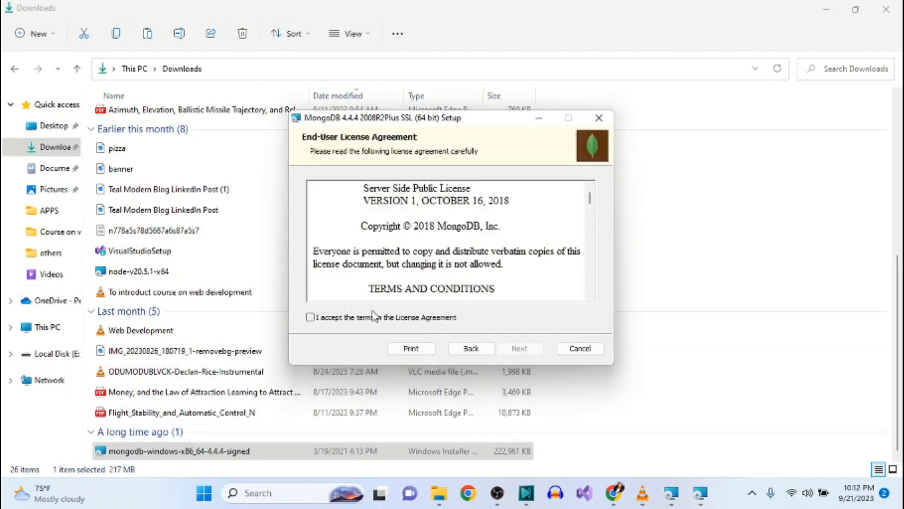
pyautogui.click(310, 318)
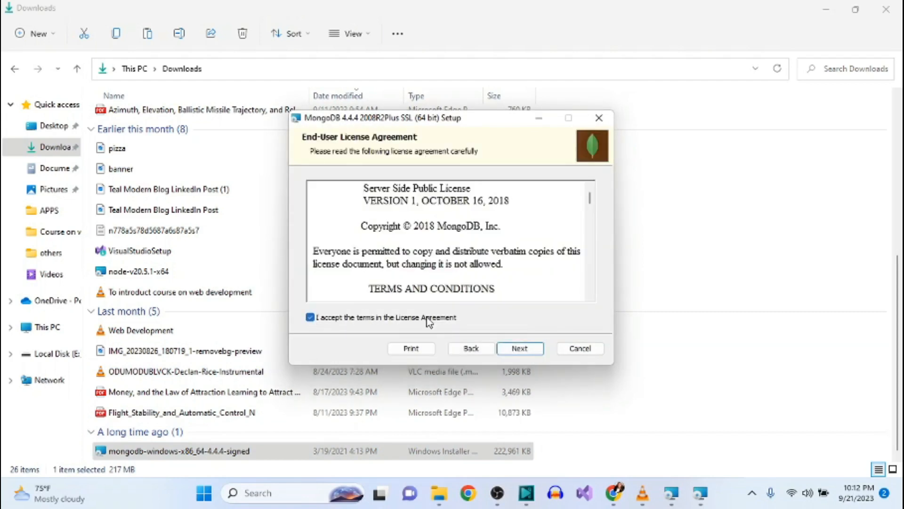
pyautogui.click(519, 349)
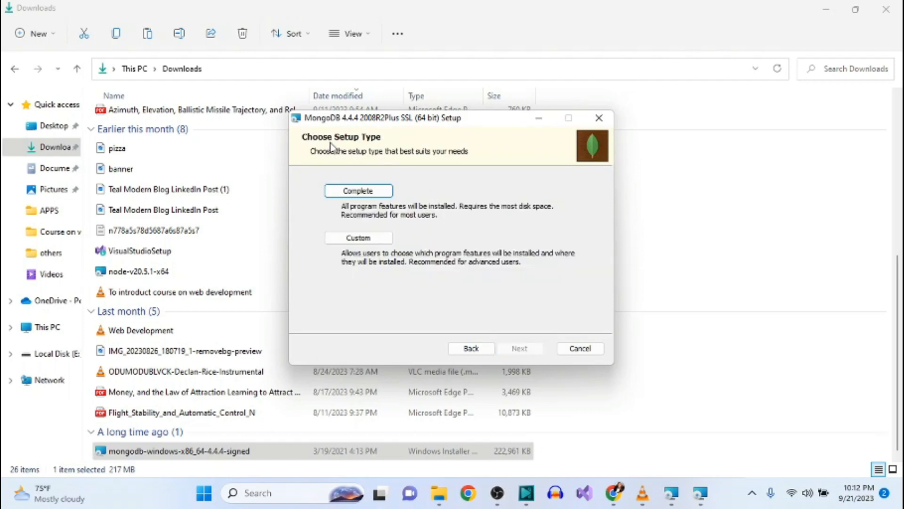
# Step: Install MongoDB with the Complete setup, keeping the default Network Service configuration and including MongoDB Compass
pyautogui.click(381, 194)
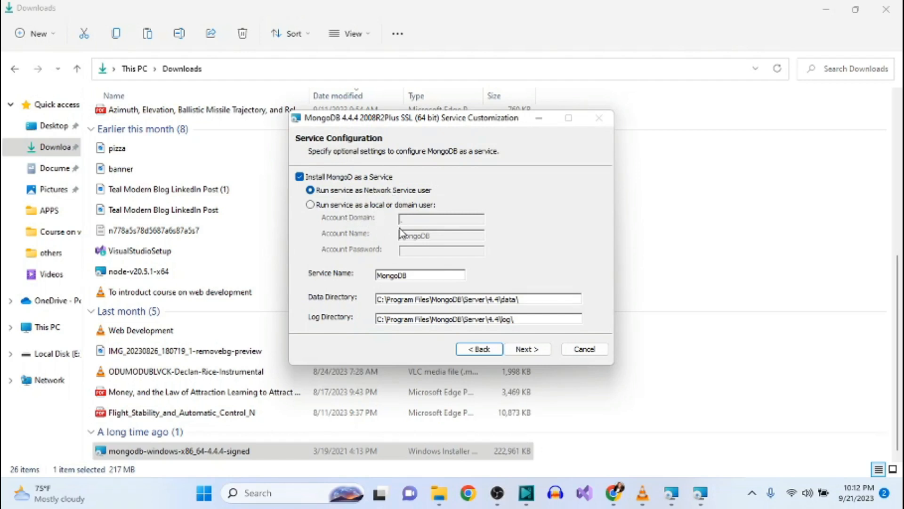
pyautogui.click(527, 350)
pyautogui.click(539, 352)
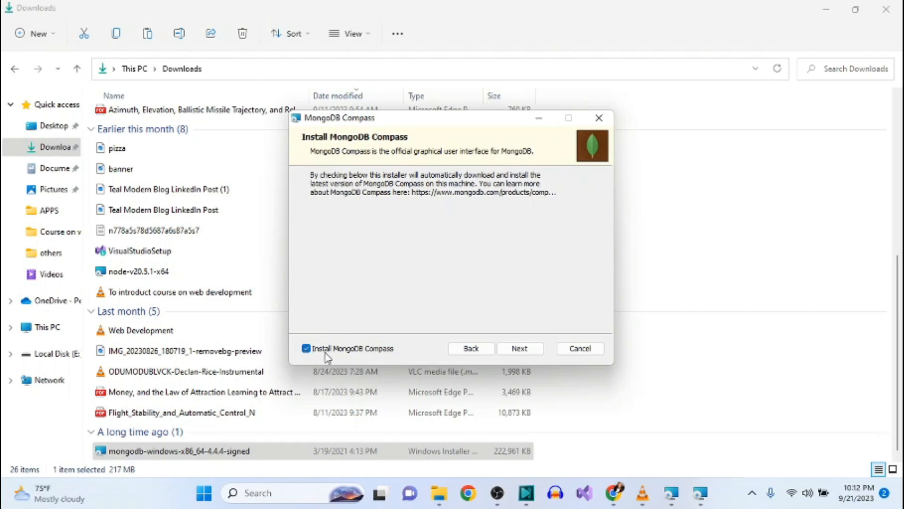
pyautogui.click(516, 351)
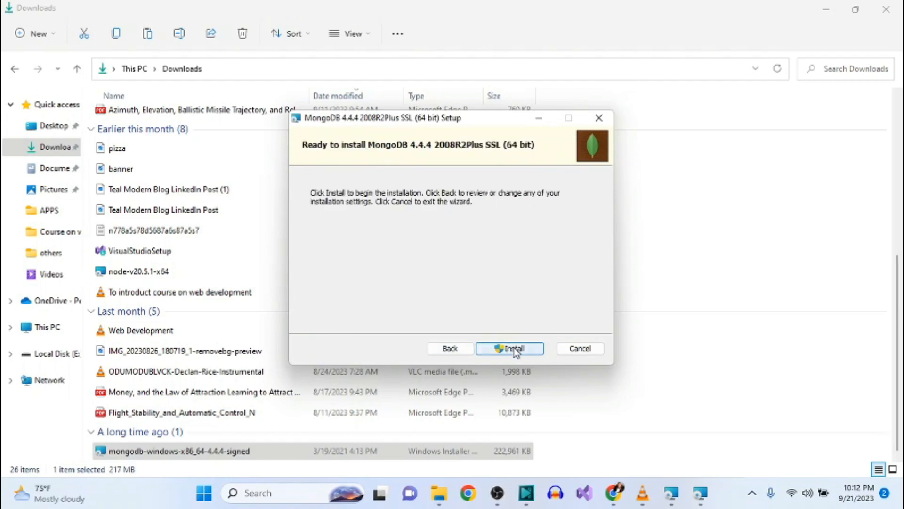
pyautogui.click(515, 350)
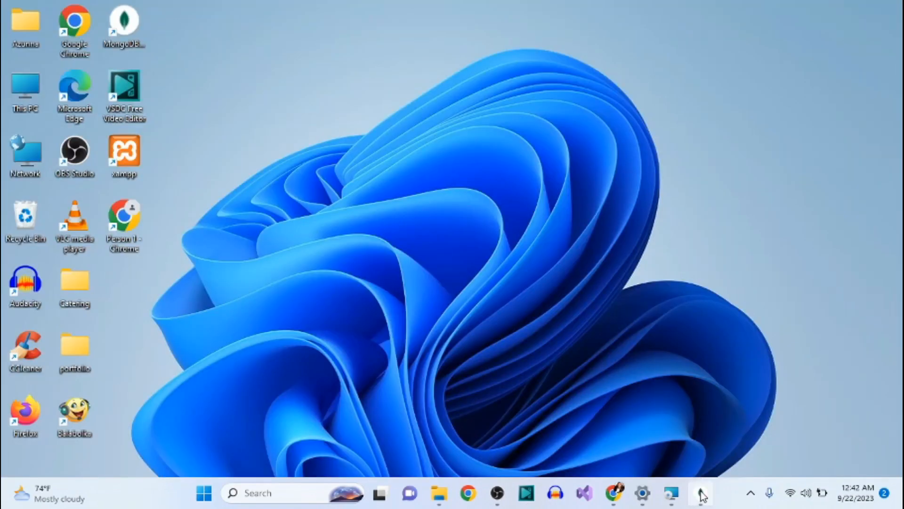
# Step: Switch to the MongoDB Compass window and dismiss its welcome dialog
pyautogui.click(699, 491)
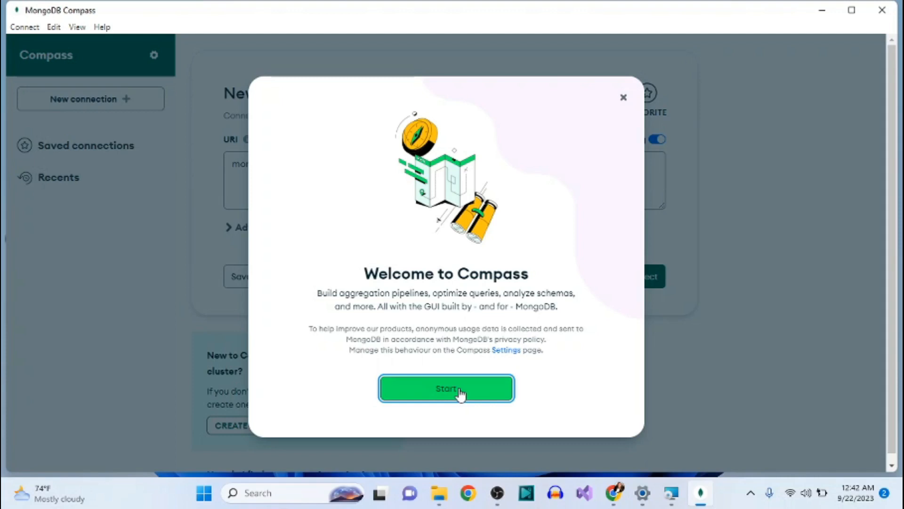
pyautogui.click(624, 99)
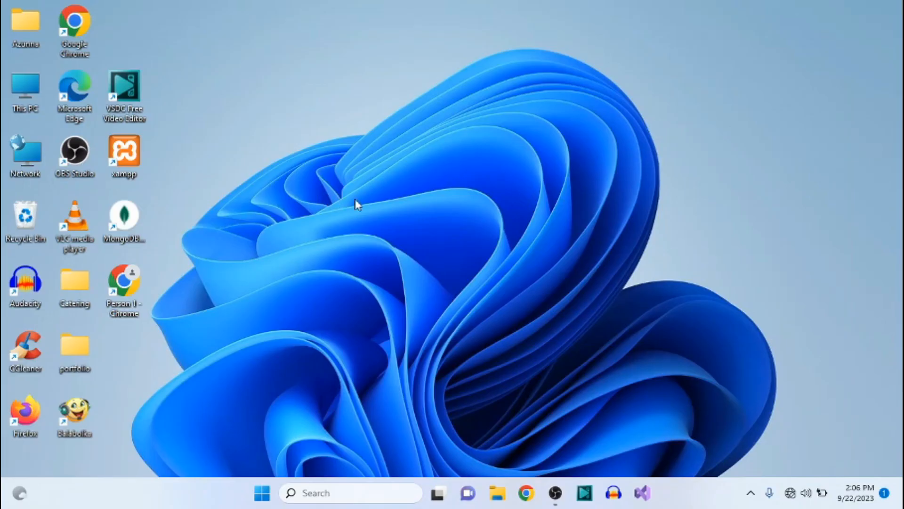
# Step: Launch MongoDB Compass from the desktop, shorten the new connection's URI to mongodb://localhost:27017 and select the whole URI
pyautogui.doubleClick(127, 231)
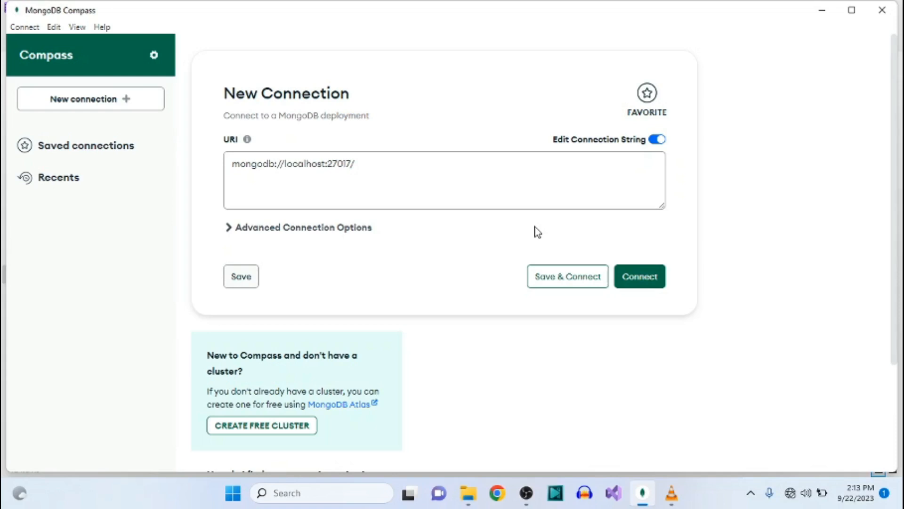
pyautogui.click(360, 161)
pyautogui.press('BackSpace')
pyautogui.moveTo(357, 164); pyautogui.dragTo(219, 168)
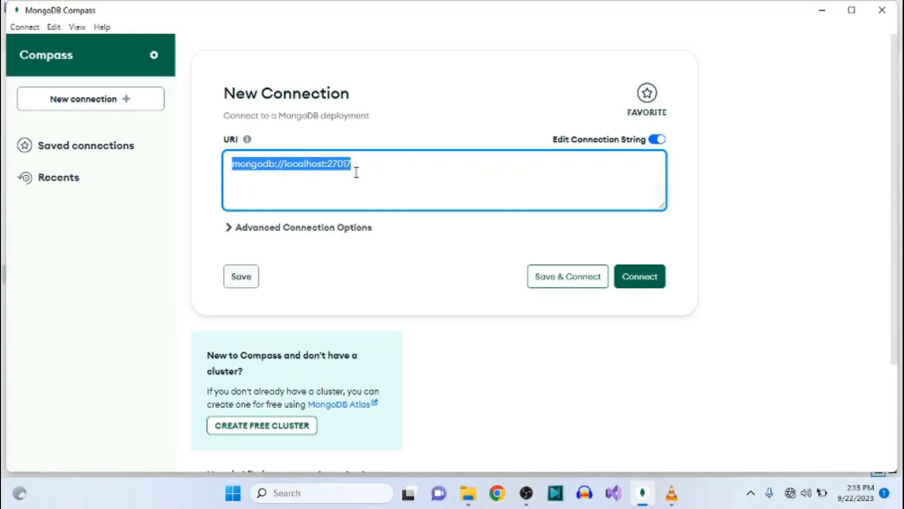
# Step: Connect to the local MongoDB server at mongodb://localhost:27017, dismiss the empty-database hint and show the saved queries
pyautogui.click(627, 279)
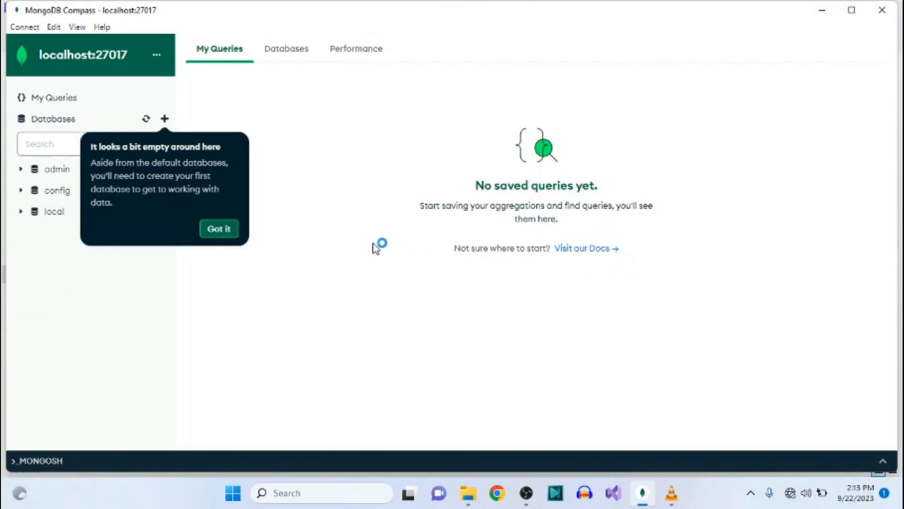
pyautogui.click(231, 231)
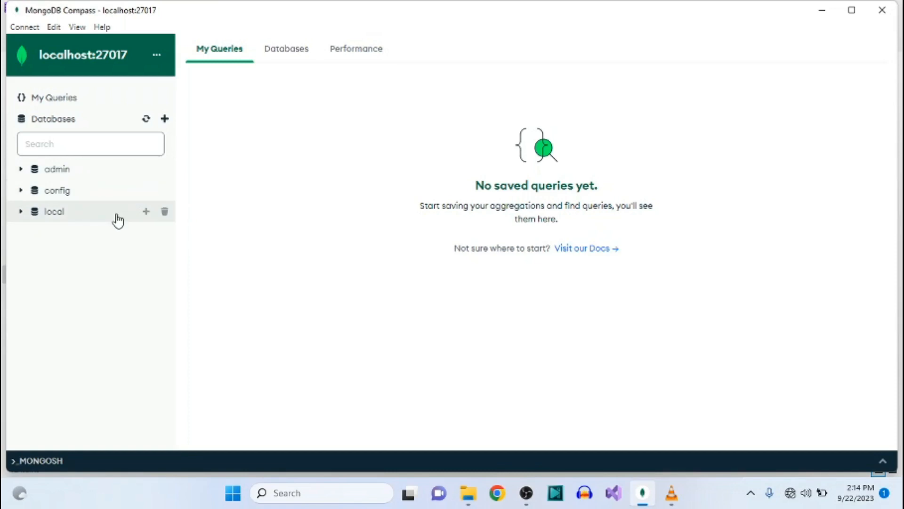
pyautogui.click(68, 102)
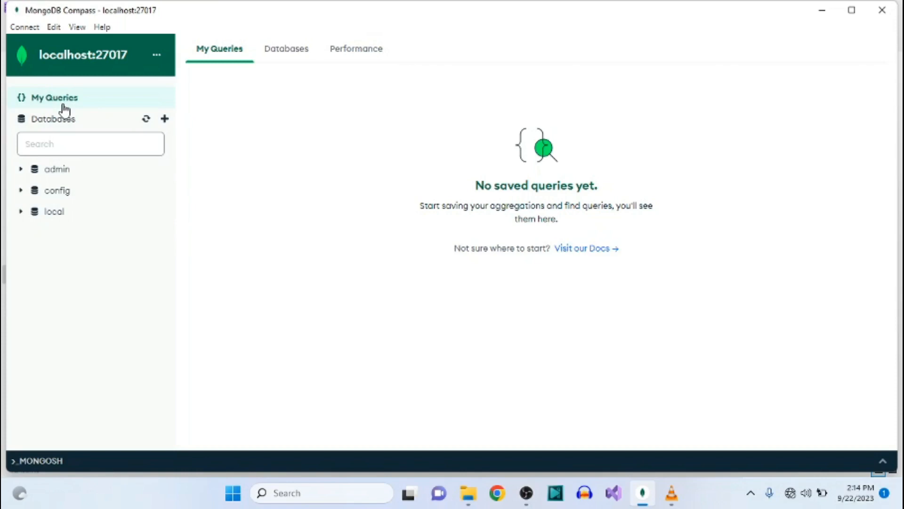
# Step: Create a database named emmadb with a collection named products
pyautogui.click(164, 120)
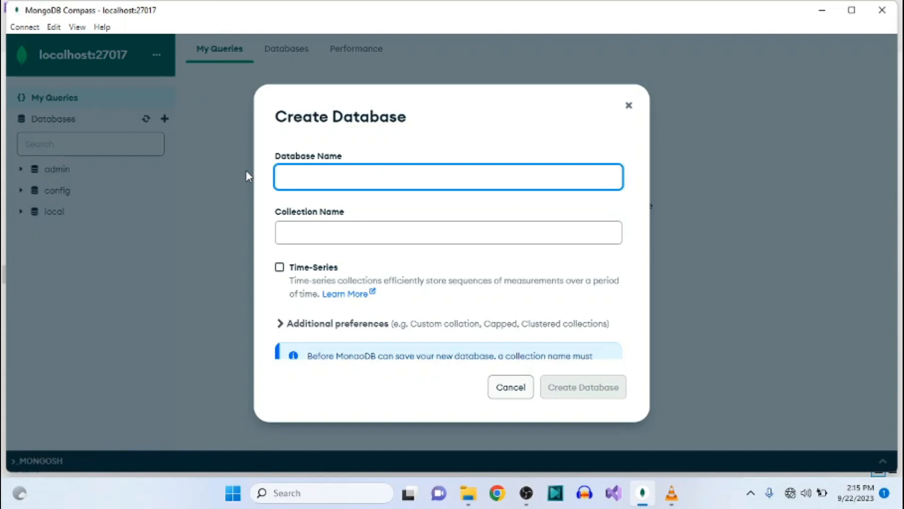
pyautogui.write('emmadb')
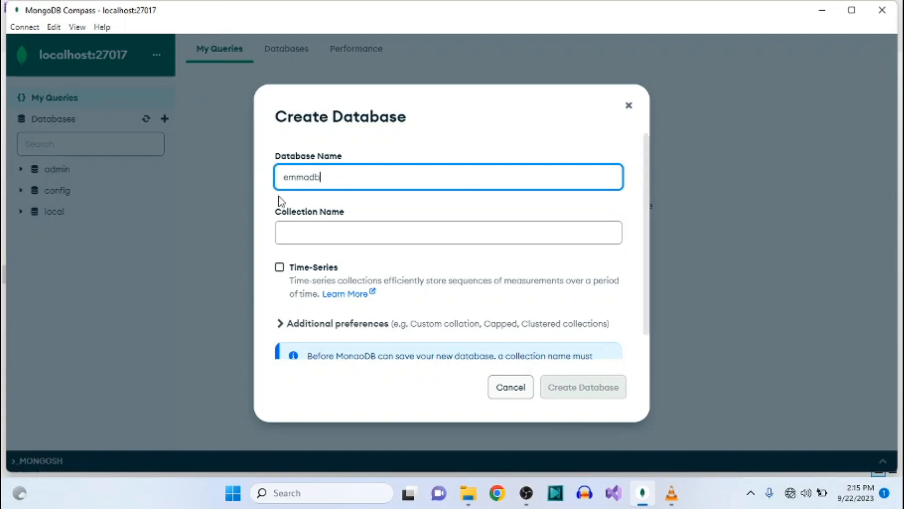
pyautogui.click(295, 230)
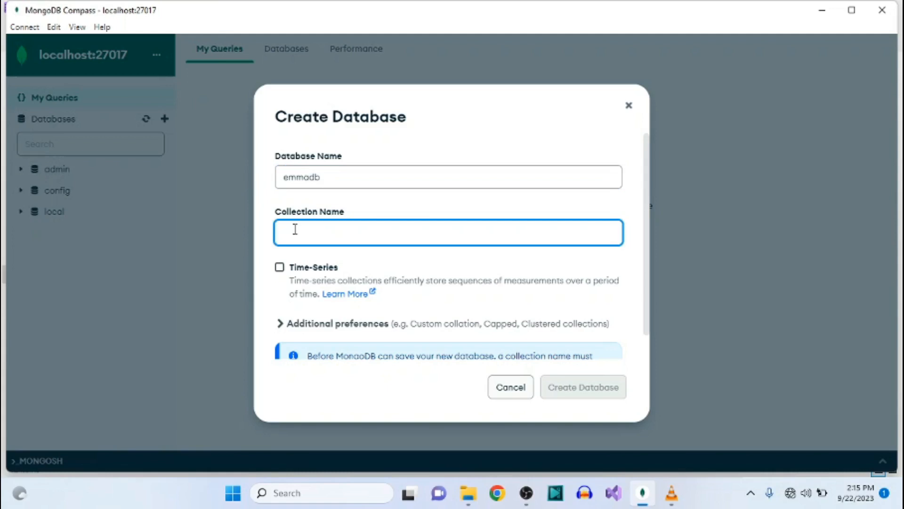
pyautogui.write('orde')
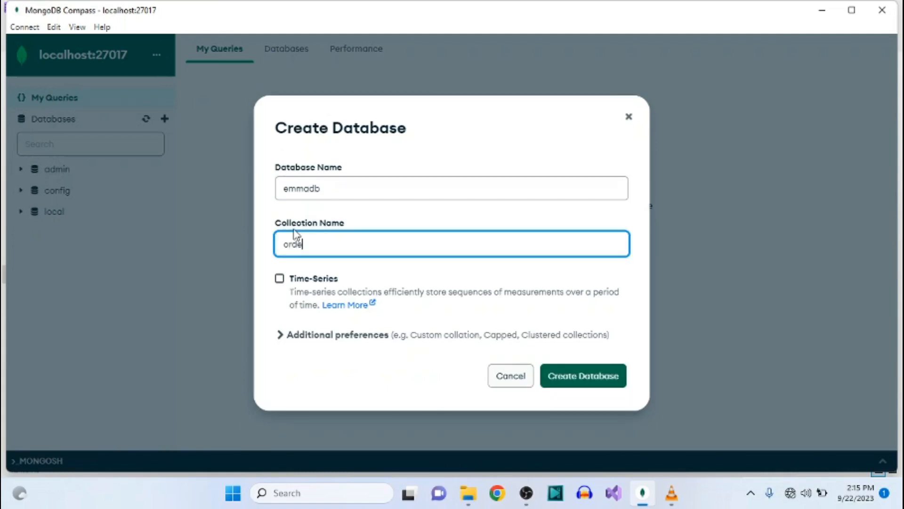
pyautogui.press('BackSpace')
pyautogui.press('BackSpace')
pyautogui.press('BackSpace')
pyautogui.press('BackSpace')
pyautogui.write('p')
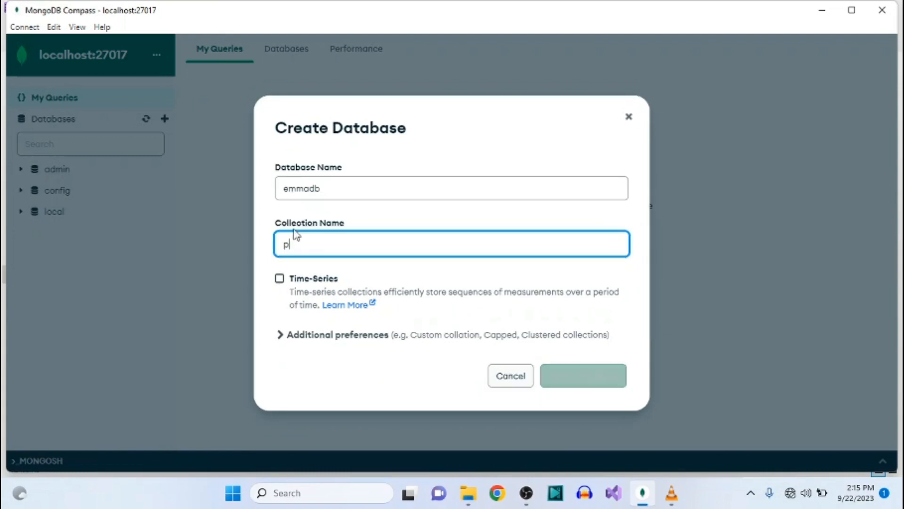
pyautogui.write('roducts')
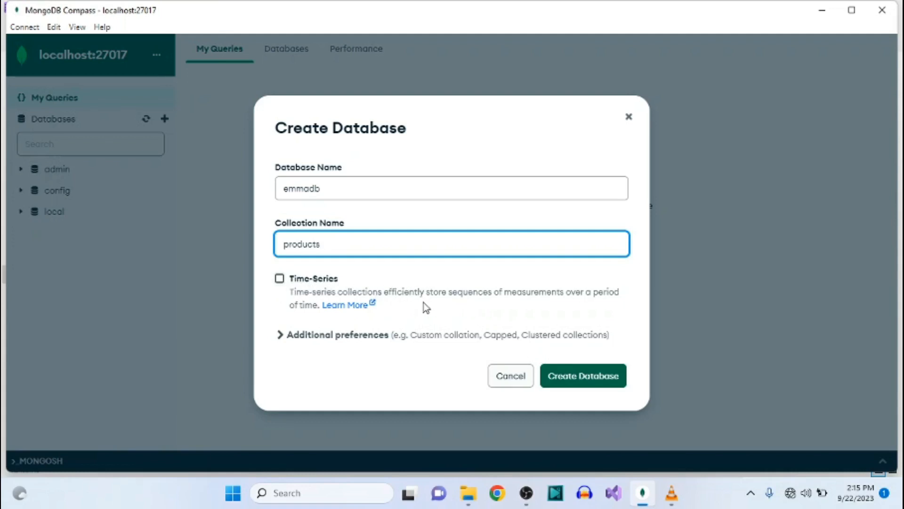
pyautogui.click(569, 382)
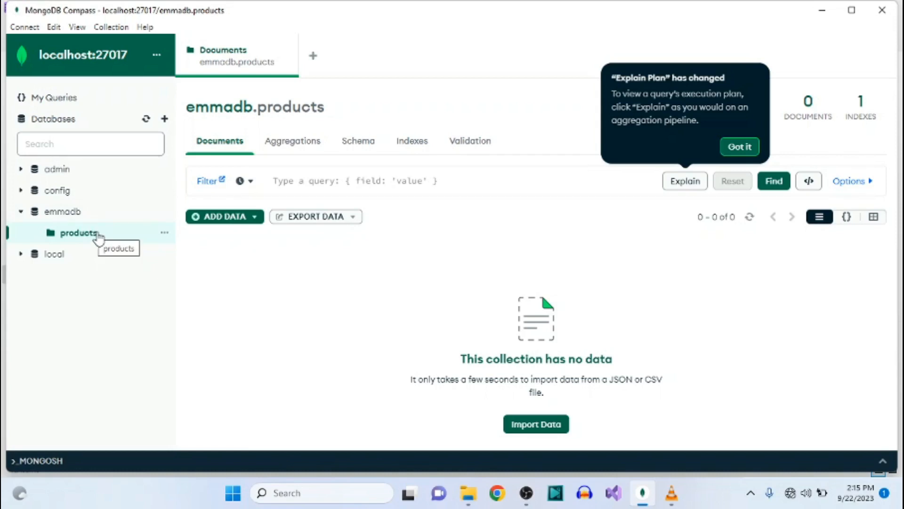
# Step: Start a new document in emmadb.products and duplicate the "$oid" line inside the _id object, separated by a comma
pyautogui.click(203, 220)
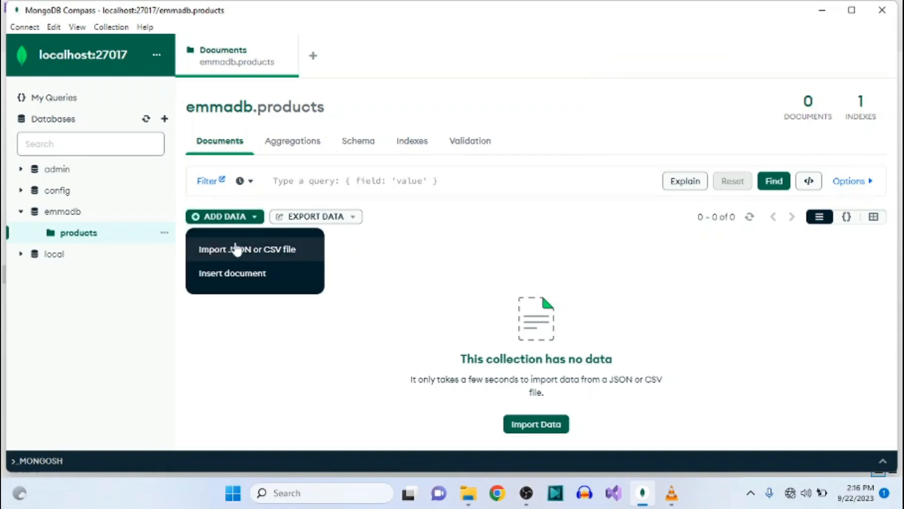
pyautogui.click(233, 278)
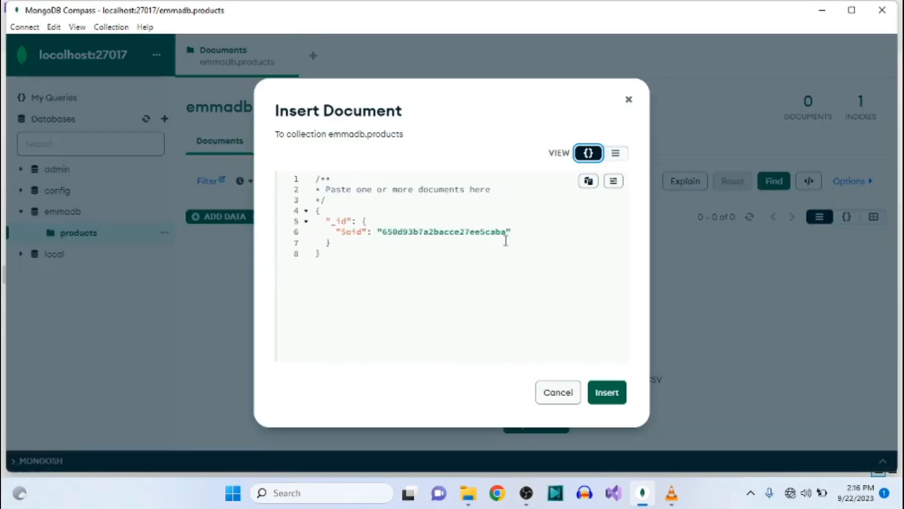
pyautogui.click(518, 234)
pyautogui.write(',')
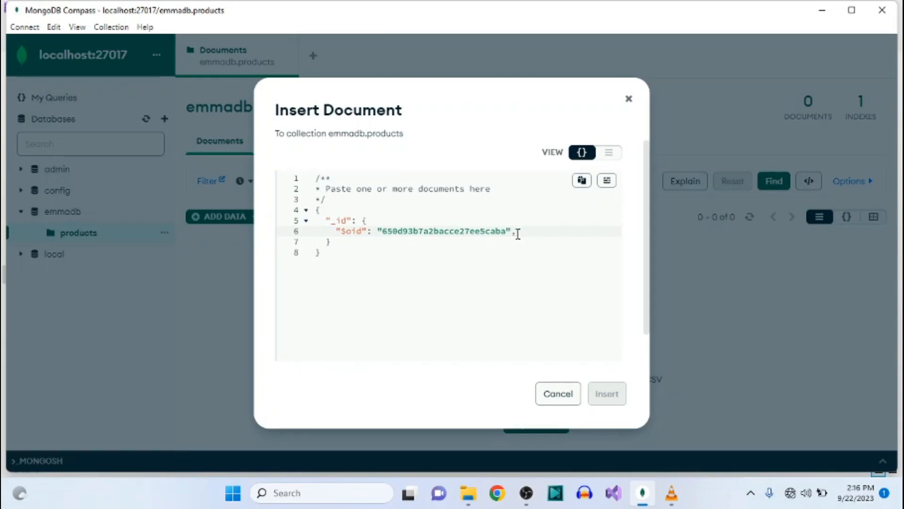
pyautogui.moveTo(517, 233); pyautogui.dragTo(333, 233)
pyautogui.hotkey('ctrl', 'c')
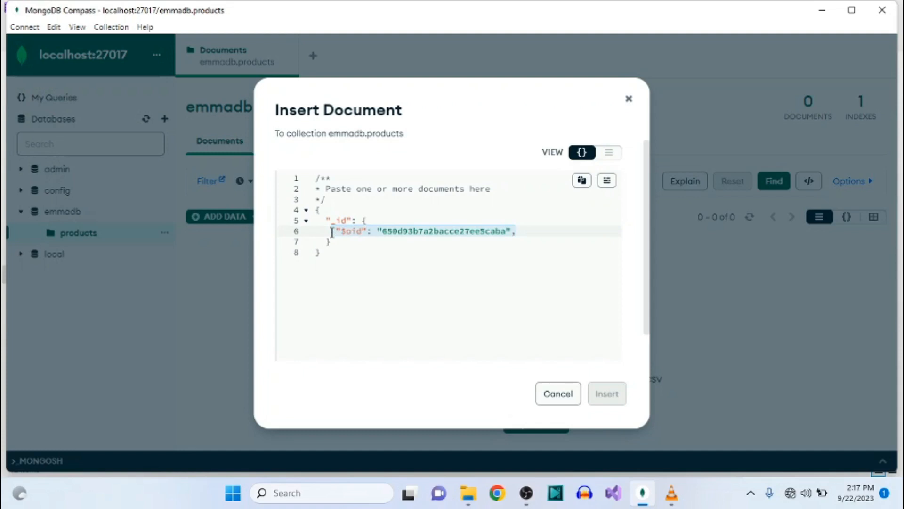
pyautogui.click(522, 232)
pyautogui.press('Return')
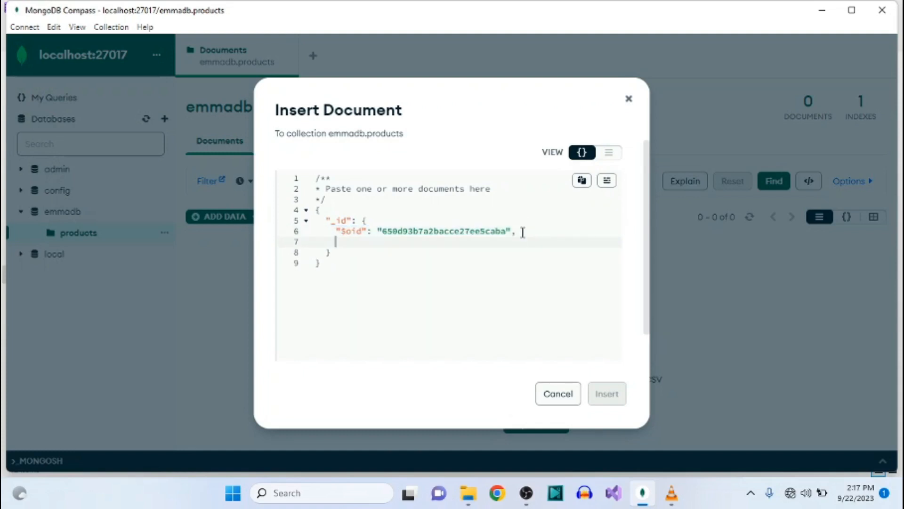
pyautogui.hotkey('ctrl', 'v')
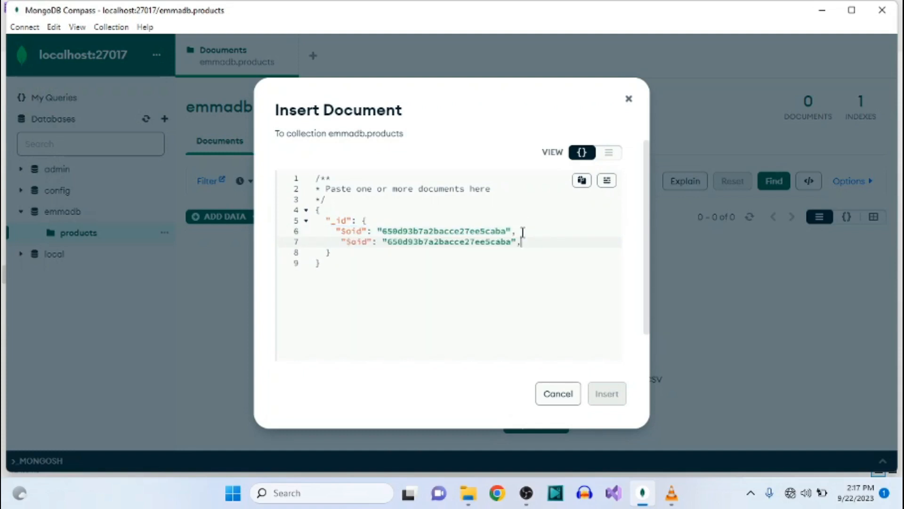
# Step: Change the duplicated "$oid" line to "name": "watch"
pyautogui.click(507, 245)
pyautogui.press('BackSpace')
pyautogui.press('BackSpace')
pyautogui.press('BackSpace')
pyautogui.press('BackSpace')
pyautogui.press('BackSpace')
pyautogui.press('BackSpace')
pyautogui.press('BackSpace')
pyautogui.press('BackSpace')
pyautogui.press('BackSpace')
pyautogui.press('BackSpace')
pyautogui.press('BackSpace')
pyautogui.press('BackSpace')
pyautogui.press('BackSpace')
pyautogui.press('BackSpace')
pyautogui.press('BackSpace')
pyautogui.press('BackSpace')
pyautogui.press('BackSpace')
pyautogui.press('BackSpace')
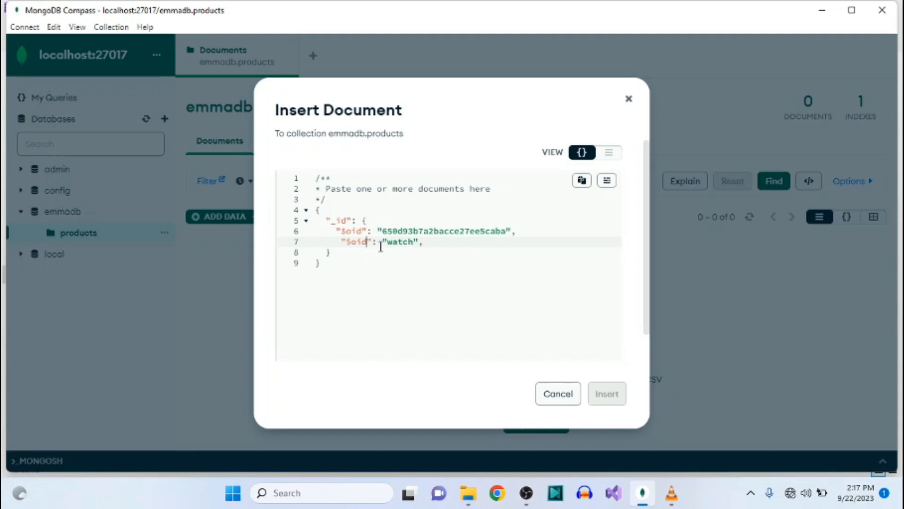
pyautogui.press('BackSpace')
pyautogui.press('BackSpace')
pyautogui.press('BackSpace')
pyautogui.press('BackSpace')
pyautogui.write('name')
# Step: Add the line "cost": 50 below the name line as a copy of it and insert the document into the collection
pyautogui.moveTo(426, 242); pyautogui.dragTo(336, 241)
pyautogui.hotkey('ctrl', 'c')
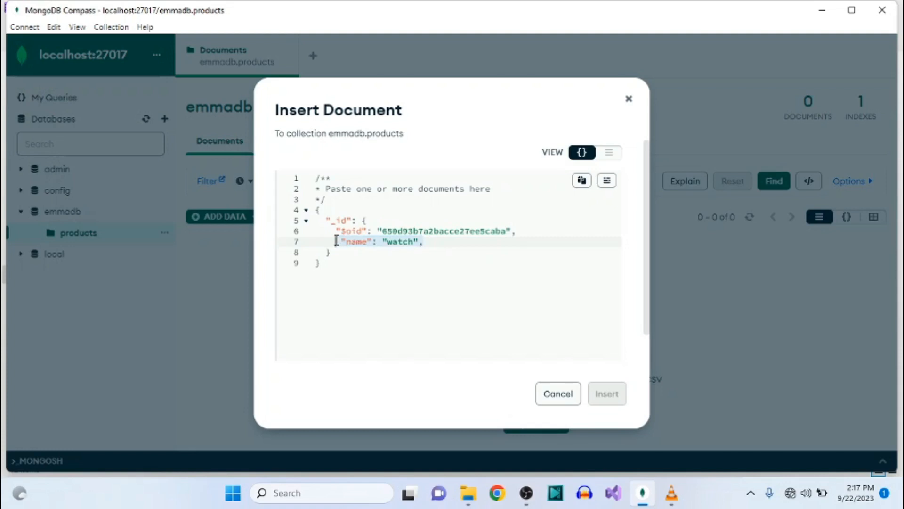
pyautogui.click(430, 241)
pyautogui.press('Return')
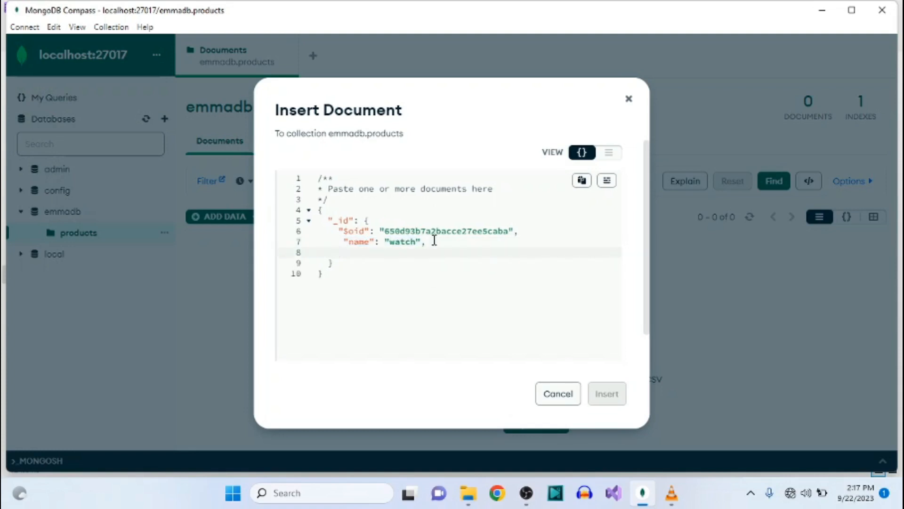
pyautogui.hotkey('ctrl', 'v')
pyautogui.press('BackSpace')
pyautogui.press('BackSpace')
pyautogui.press('BackSpace')
pyautogui.press('BackSpace')
pyautogui.write('cost')
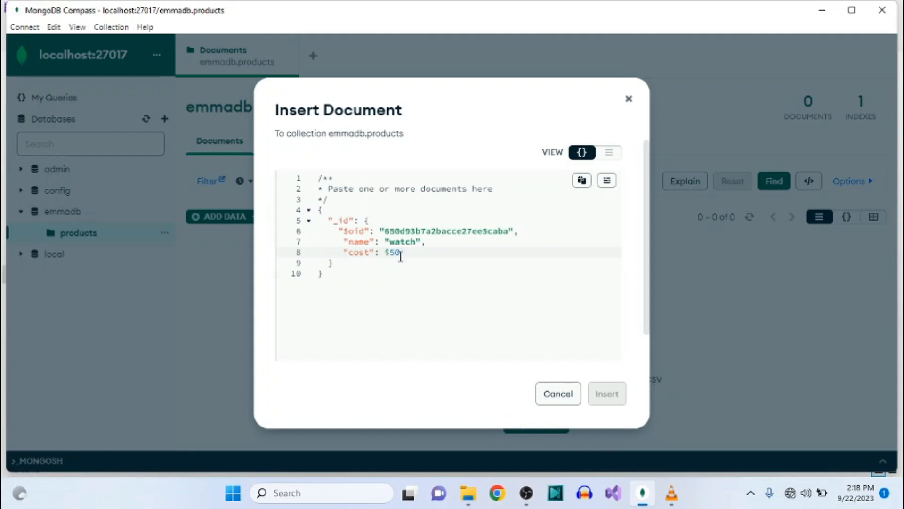
pyautogui.press('BackSpace')
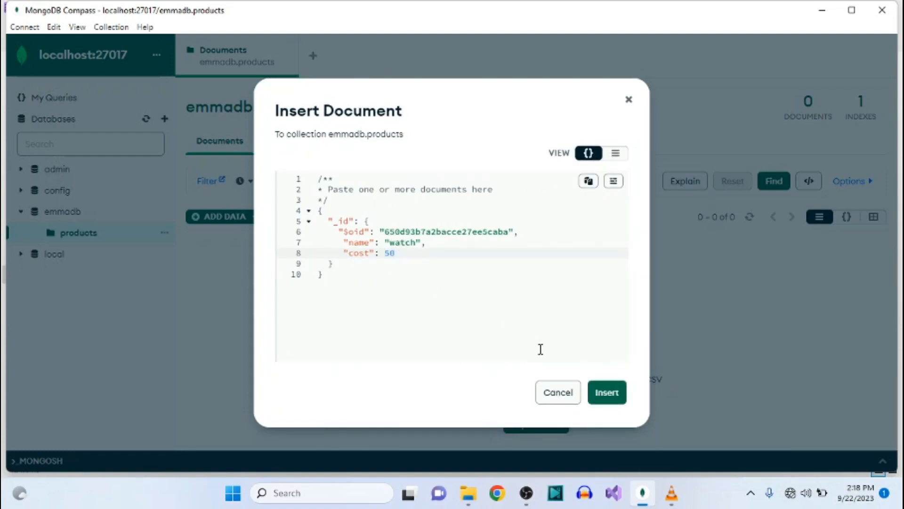
pyautogui.click(608, 393)
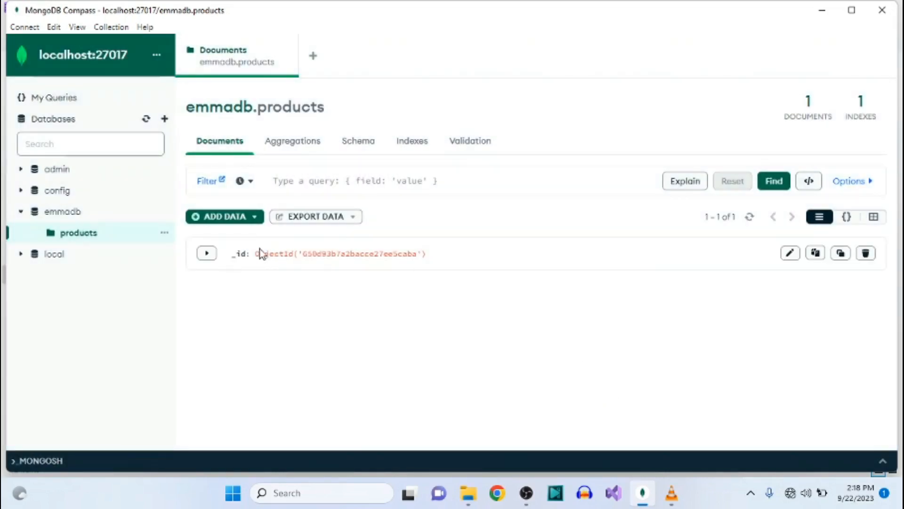
# Step: Expand the inserted document, look through the collection's Aggregations, Schema, Indexes and Validation views, and return to its documents
pyautogui.click(208, 256)
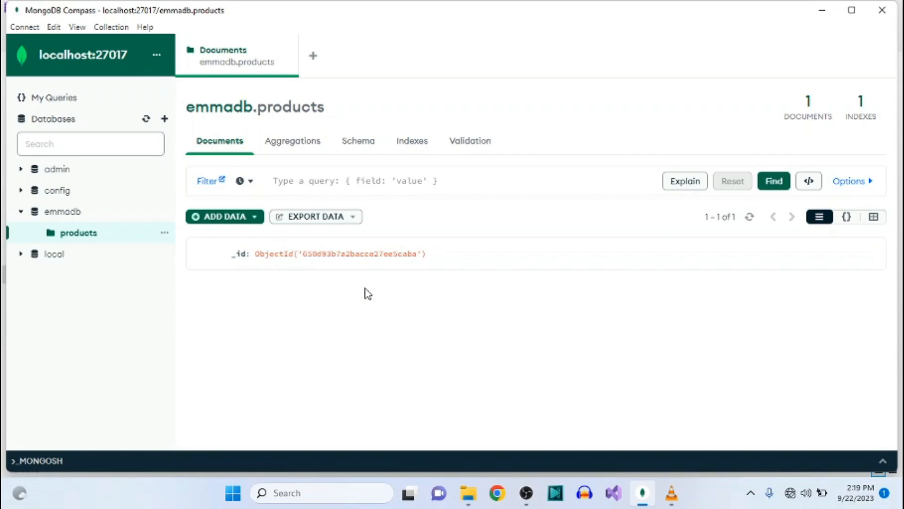
pyautogui.click(291, 144)
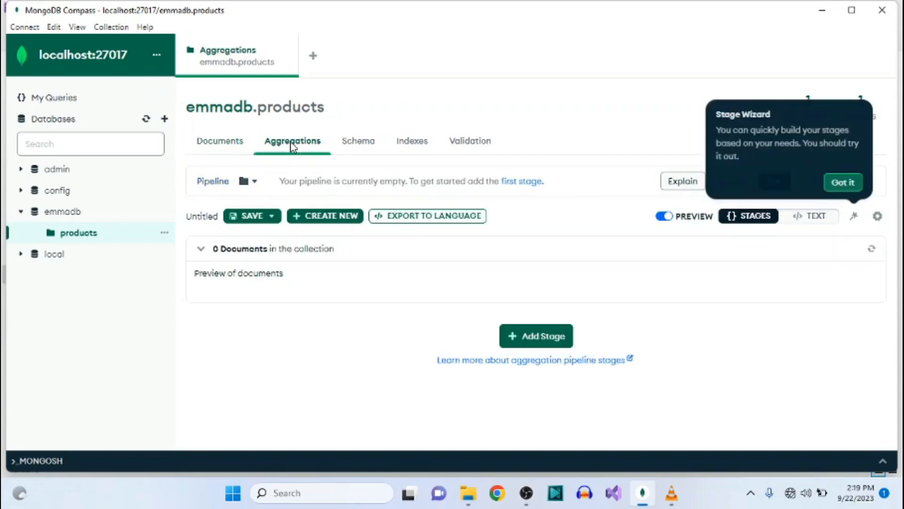
pyautogui.click(354, 149)
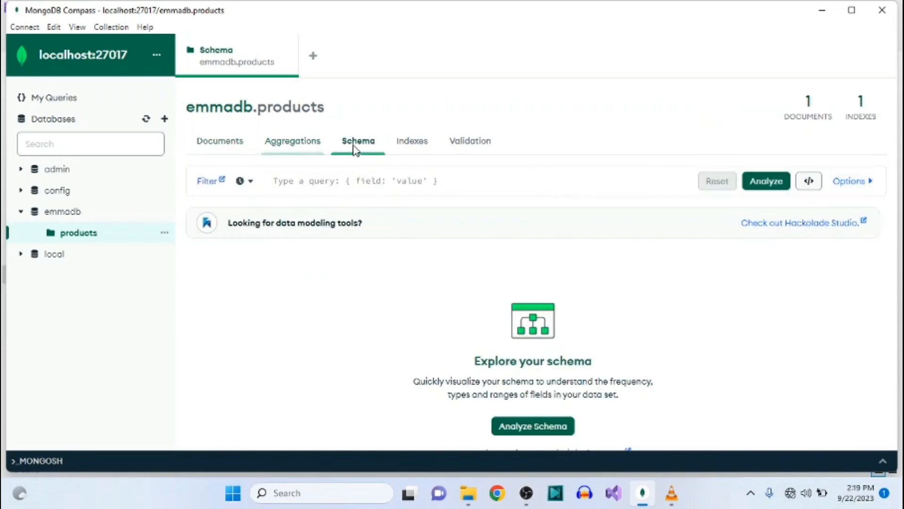
pyautogui.click(414, 146)
pyautogui.click(471, 144)
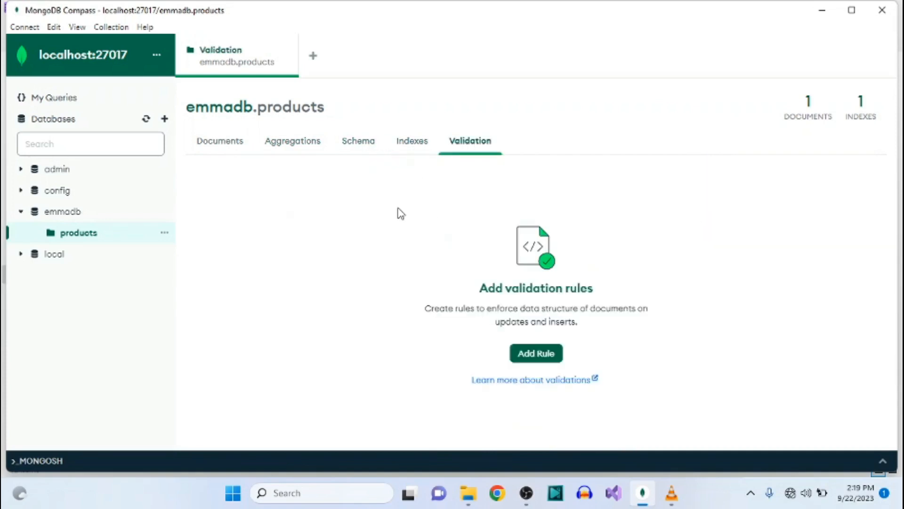
pyautogui.click(220, 145)
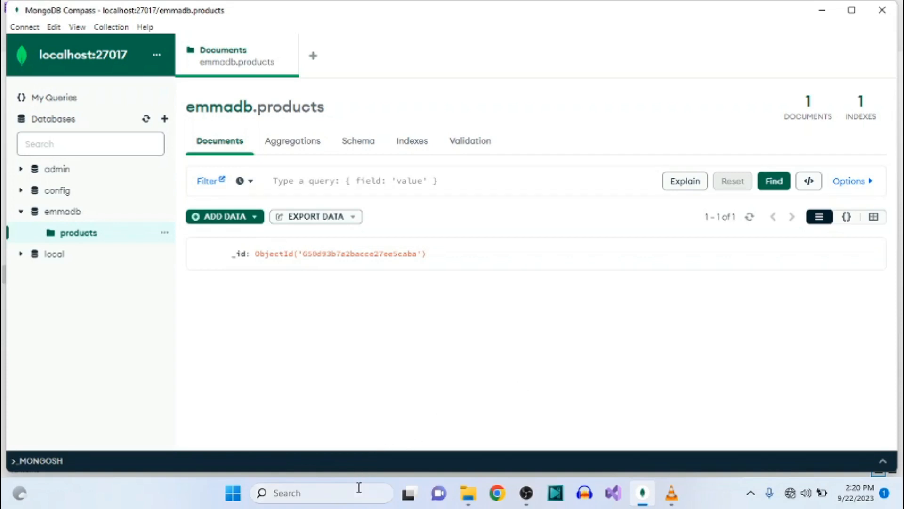
# Step: Open Command Prompt from the Windows search and try to run the mongo command
pyautogui.click(361, 492)
pyautogui.write('comm')
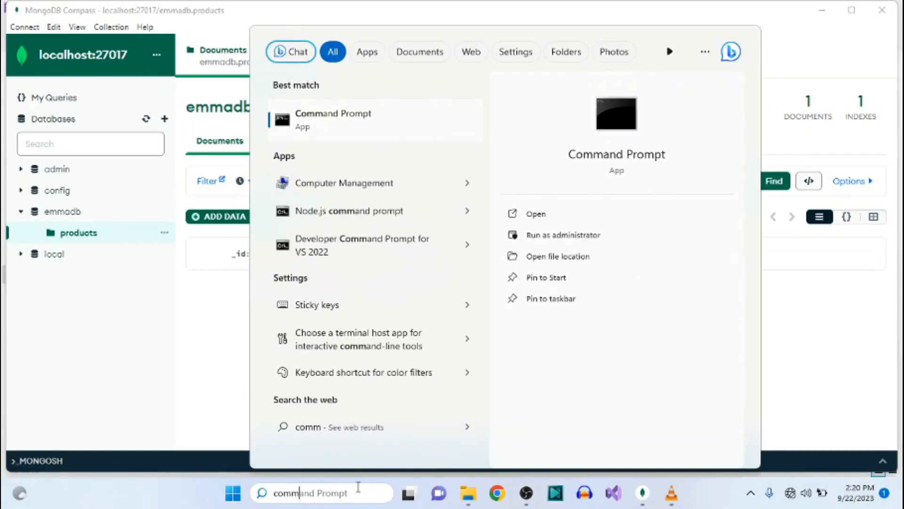
pyautogui.press('Return')
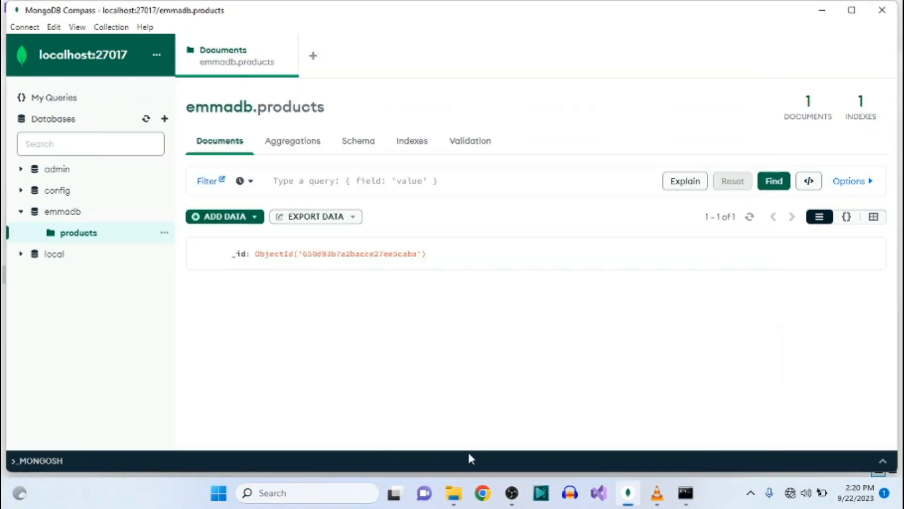
pyautogui.click(686, 492)
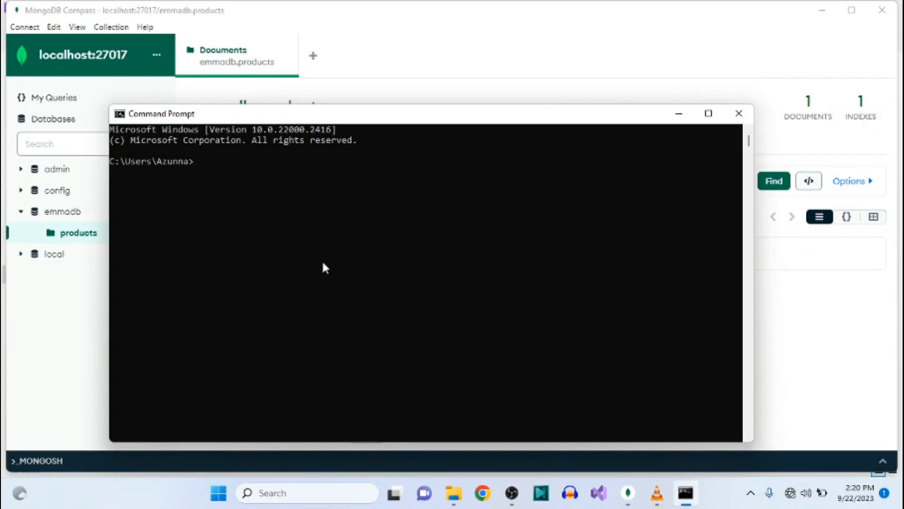
pyautogui.write('mongo')
pyautogui.press('Return')
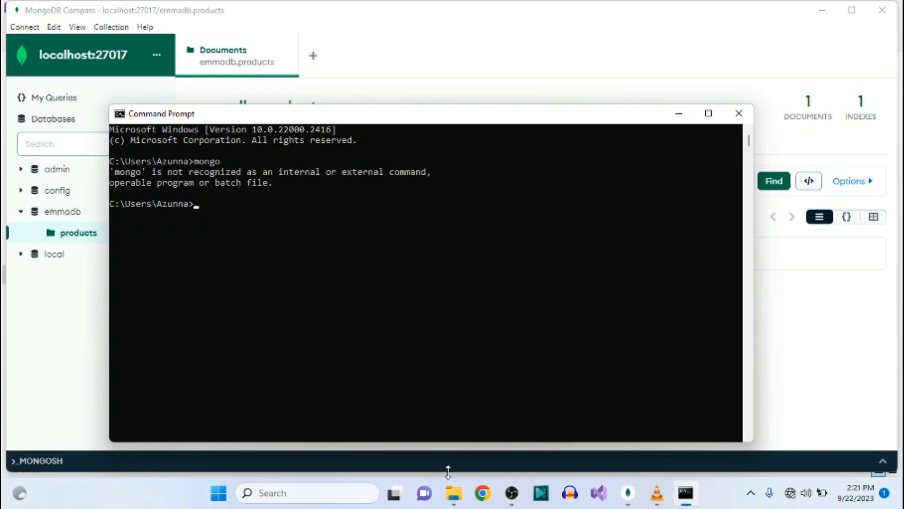
# Step: In File Explorer, browse to C:\Program Files\MongoDB\Server\7.0\bin, check its files against the Command Prompt error, and minimize Command Prompt
pyautogui.click(454, 492)
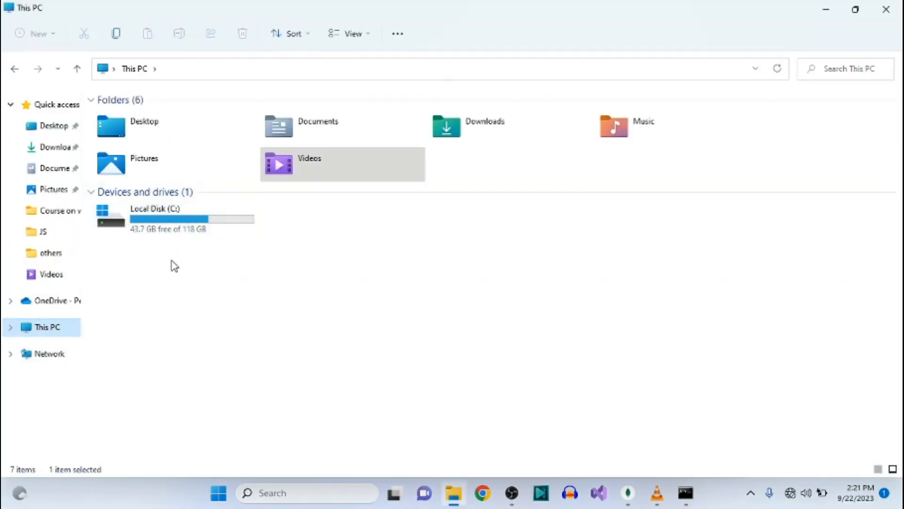
pyautogui.doubleClick(185, 232)
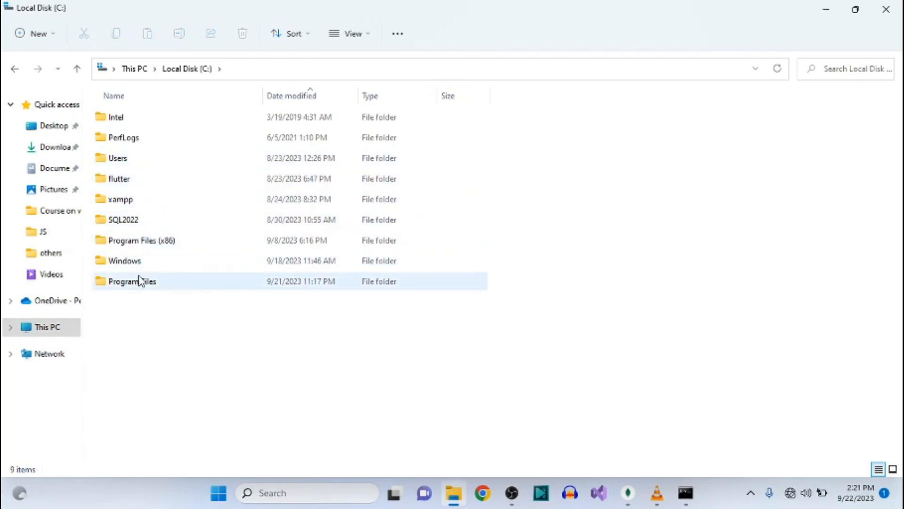
pyautogui.doubleClick(136, 282)
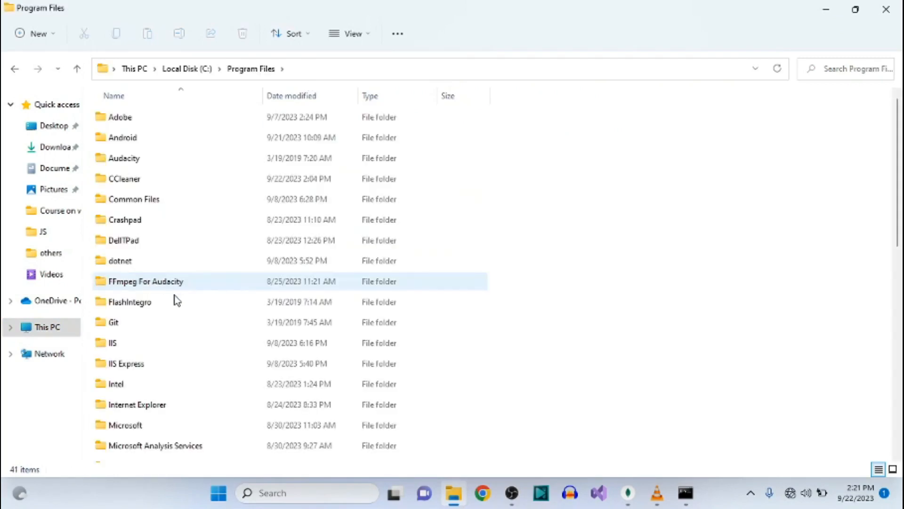
pyautogui.scroll(-1, 169, 372)
pyautogui.scroll(-4, 170, 380)
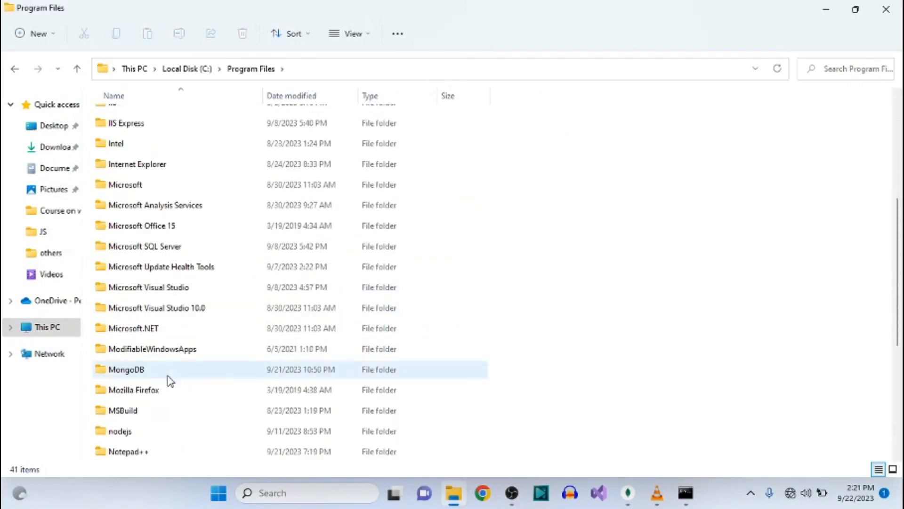
pyautogui.doubleClick(128, 311)
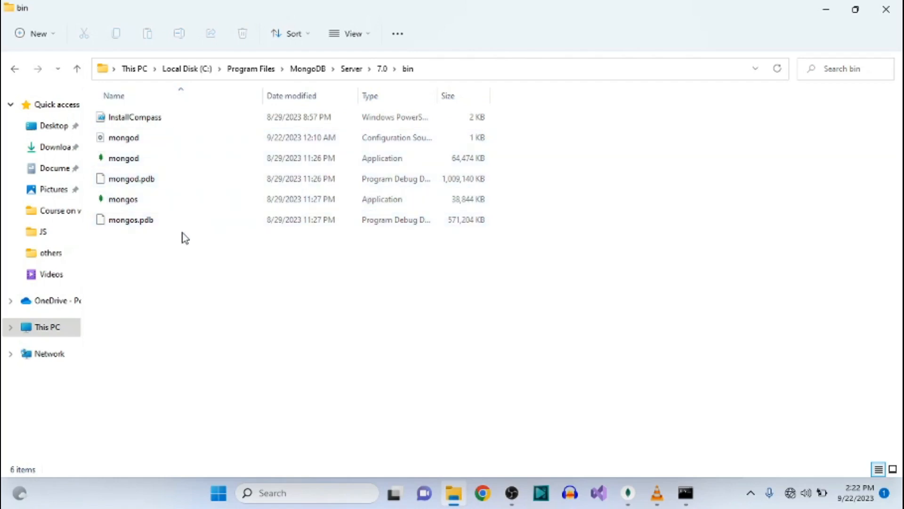
pyautogui.click(686, 493)
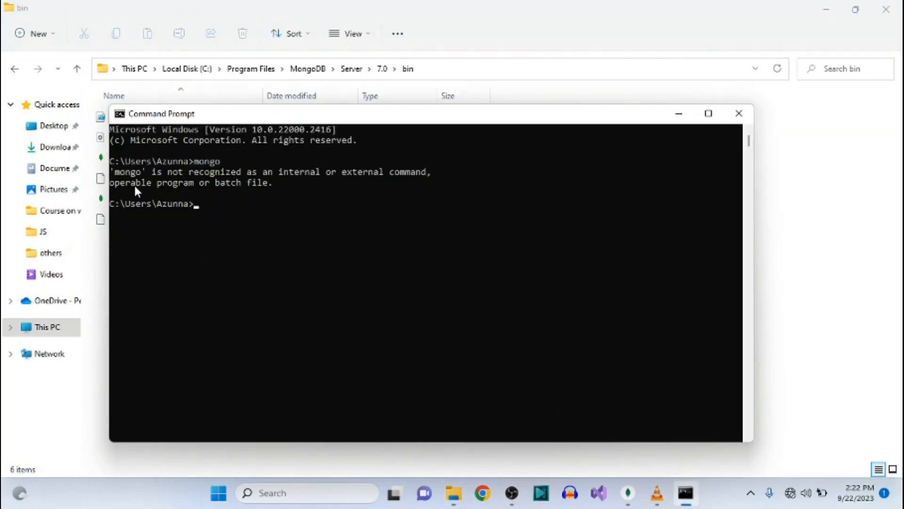
pyautogui.click(678, 114)
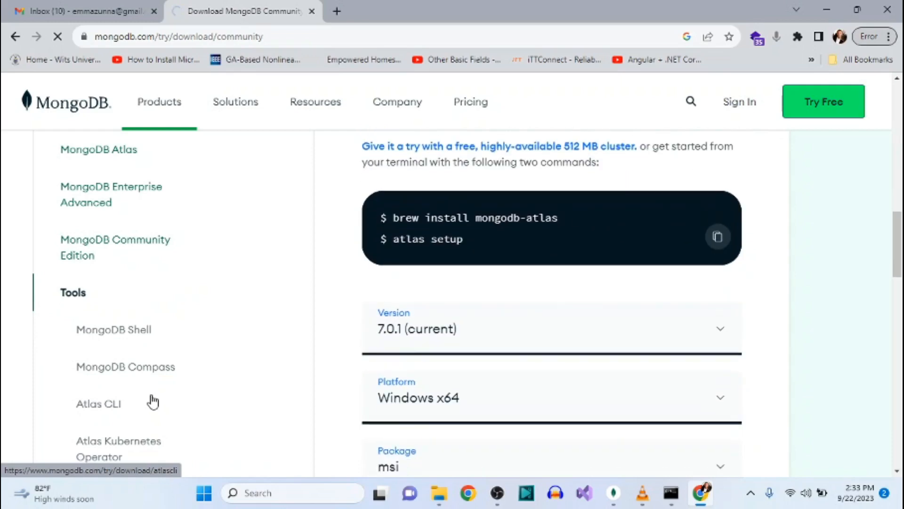
# Step: On the MongoDB download site in Chrome, open the MongoDB Shell download page from the Tools section
pyautogui.click(86, 305)
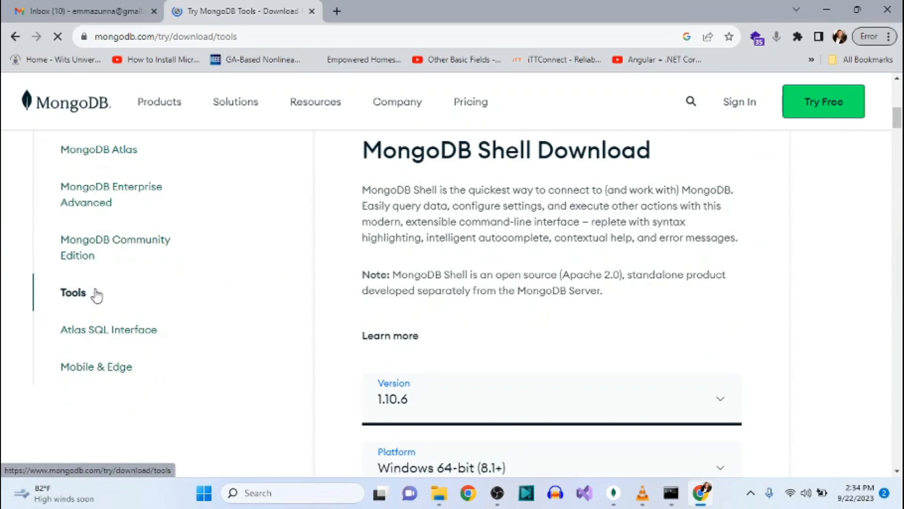
pyautogui.scroll(3, 96, 295)
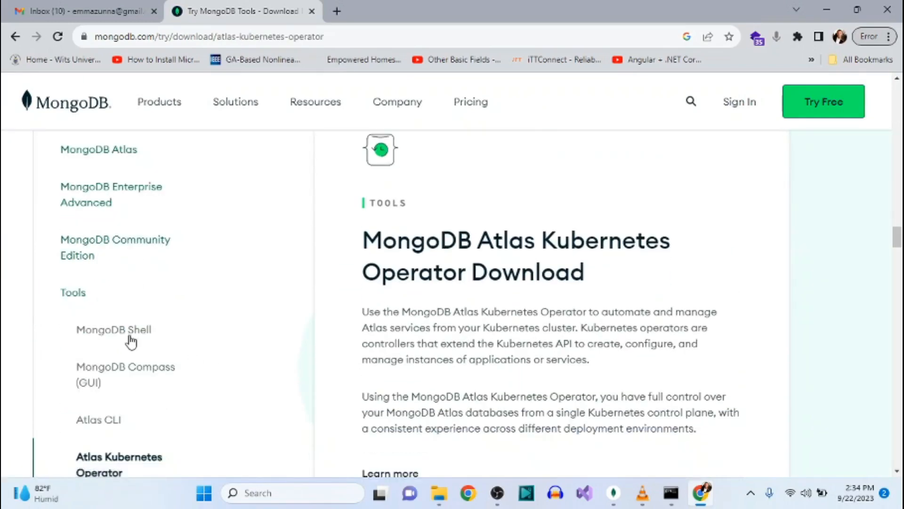
pyautogui.click(126, 334)
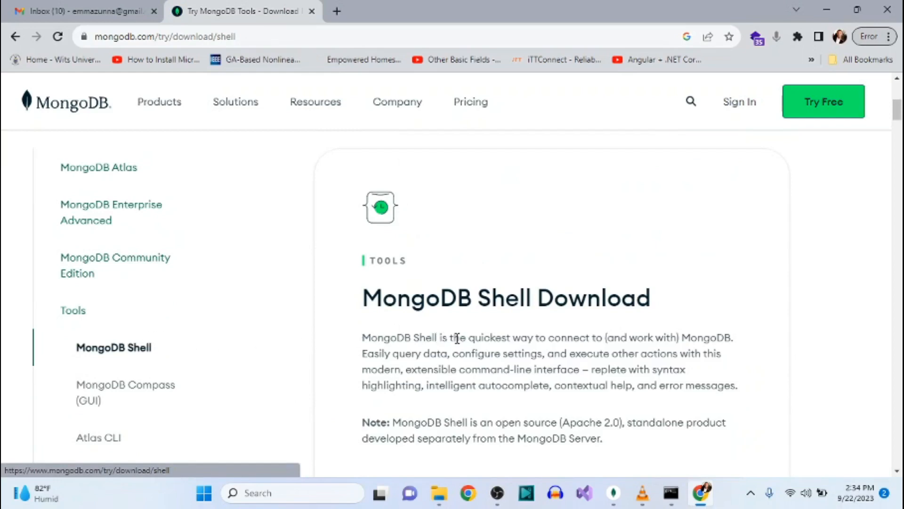
# Step: Download MongoDB Shell version 1.10.6 for Windows 64-bit (8.1+) as a zip package and save it in Downloads
pyautogui.scroll(-6, 473, 335)
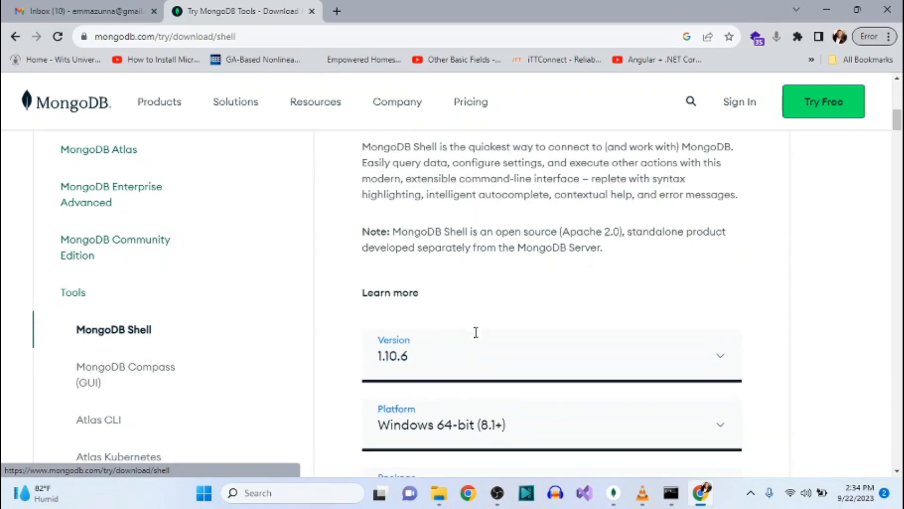
pyautogui.scroll(-1, 476, 337)
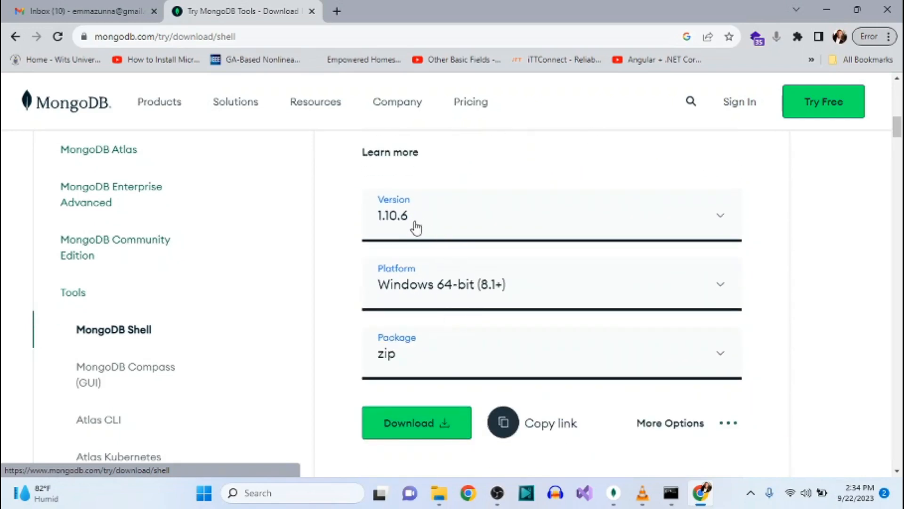
pyautogui.click(433, 223)
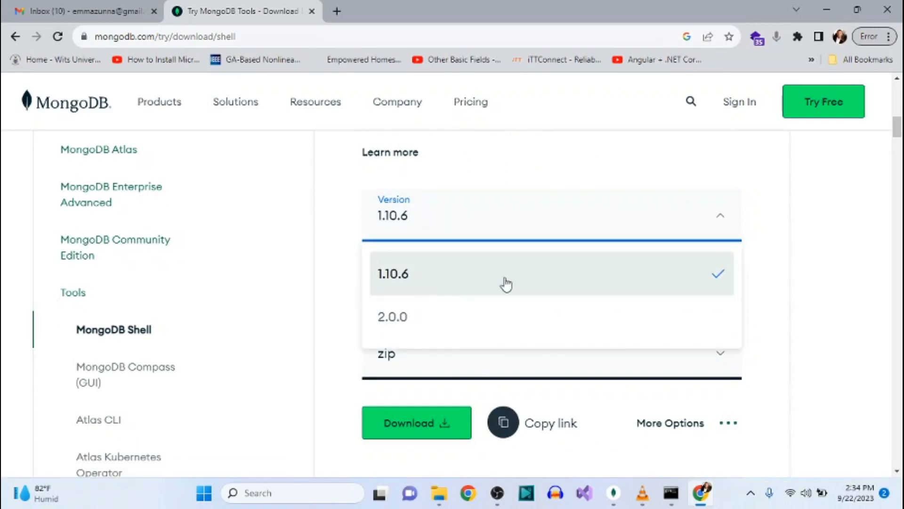
pyautogui.click(766, 240)
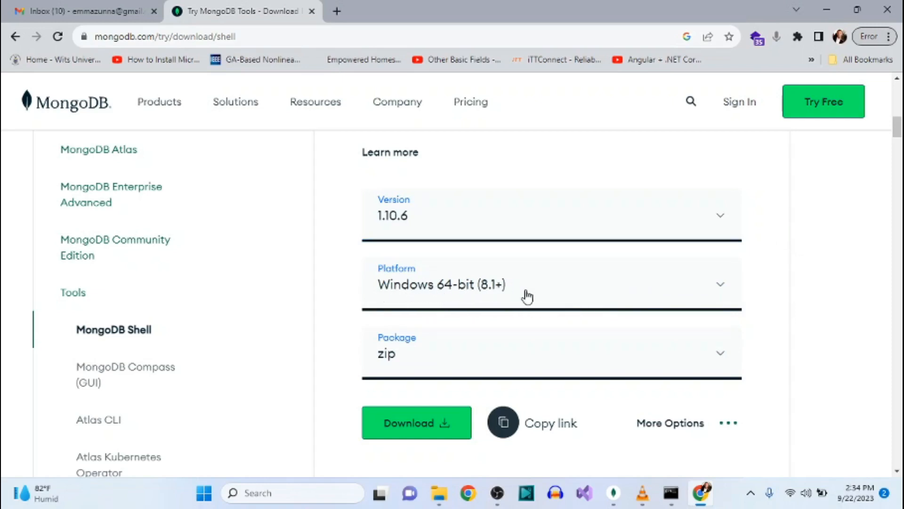
pyautogui.scroll(-1, 526, 304)
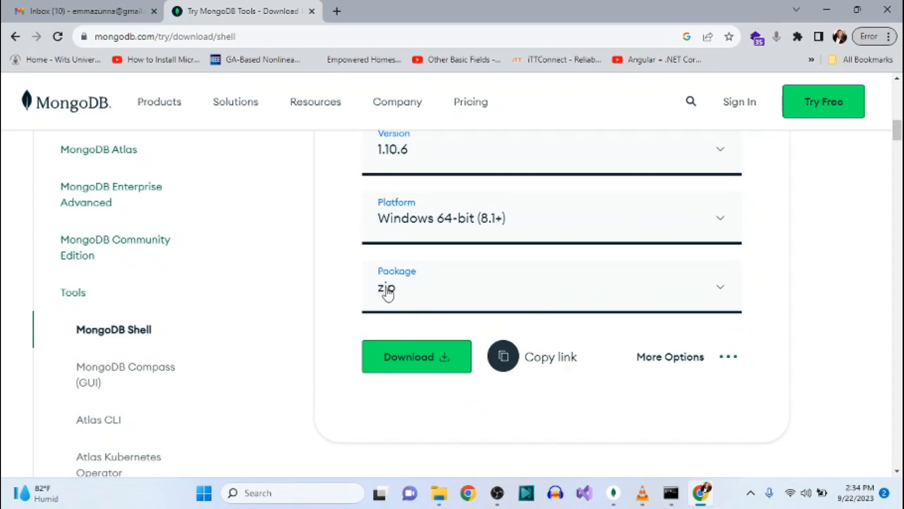
pyautogui.click(437, 360)
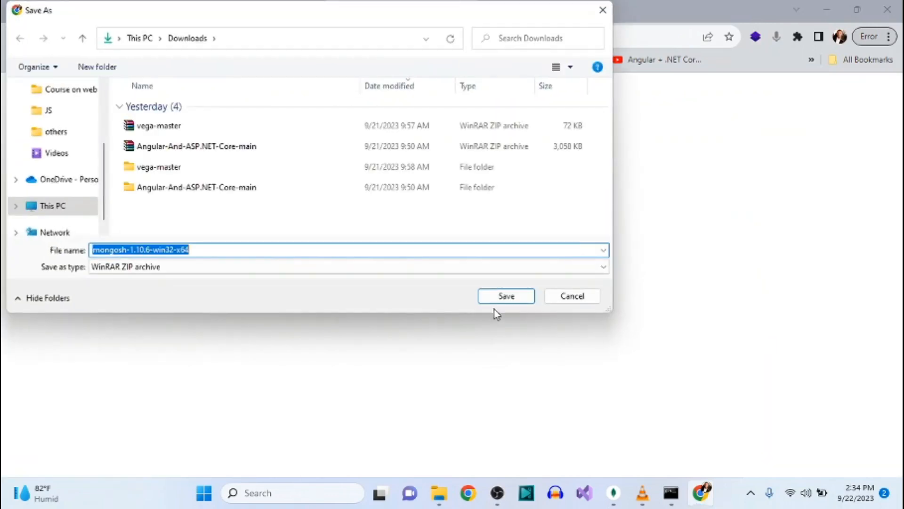
pyautogui.click(504, 298)
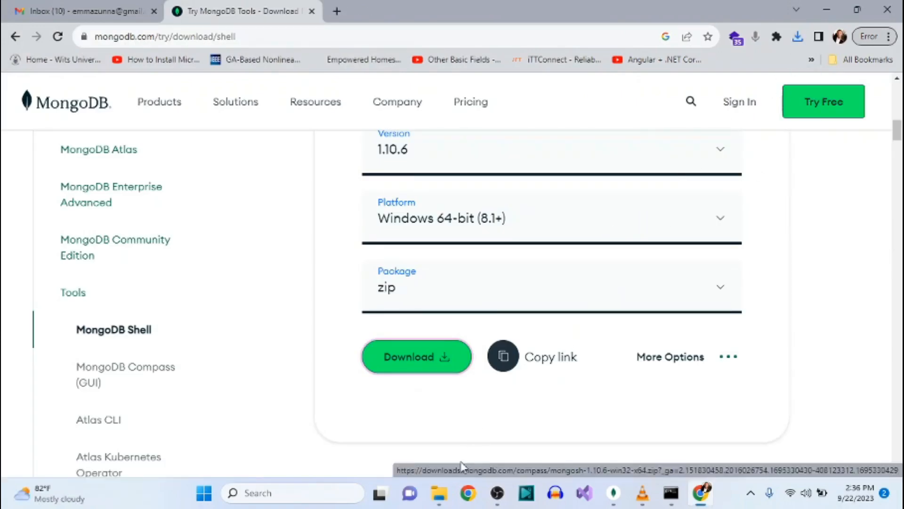
# Step: Open the Downloads folder in a new File Explorer window and start extracting the mongosh-1.10.6-win32-x64 archive
pyautogui.click(439, 500)
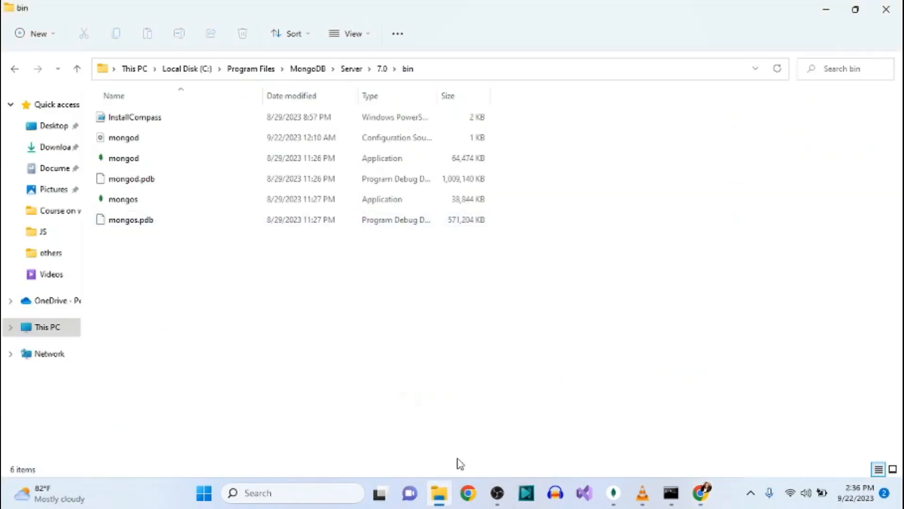
pyautogui.rightClick(60, 148)
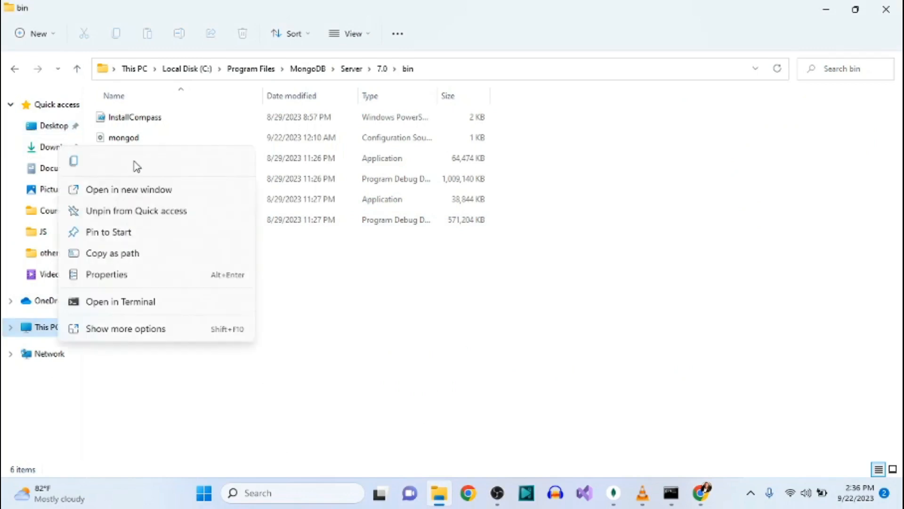
pyautogui.click(146, 191)
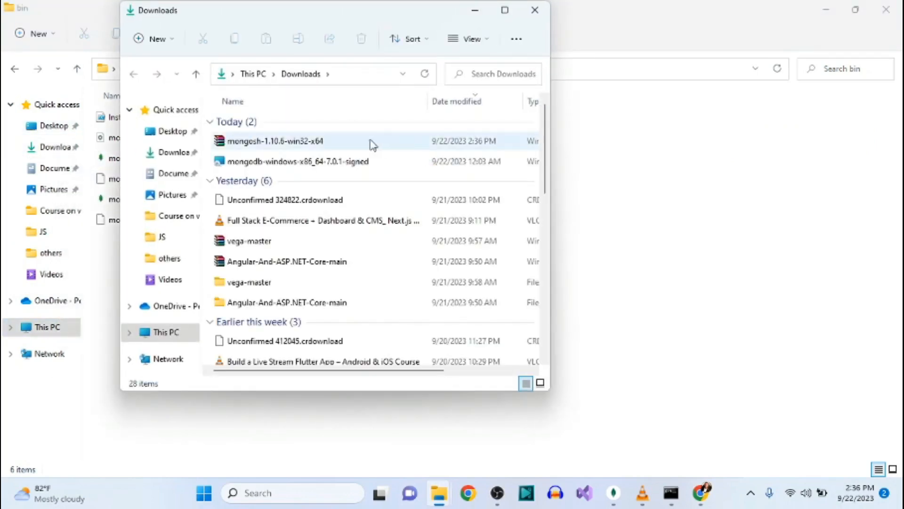
pyautogui.click(280, 141)
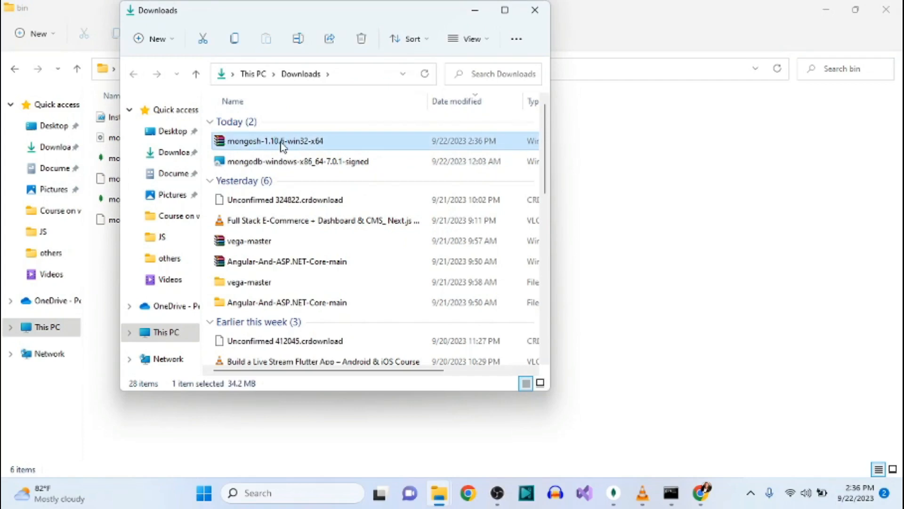
pyautogui.rightClick(282, 144)
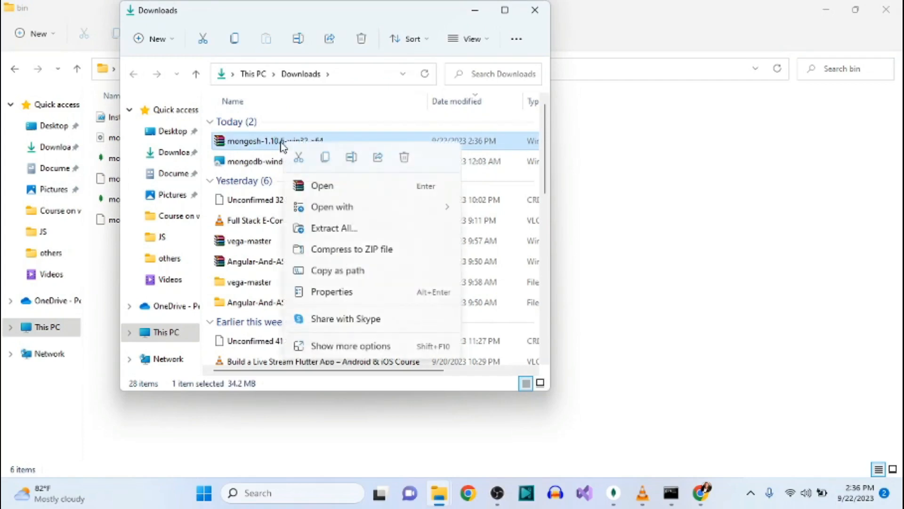
pyautogui.click(377, 231)
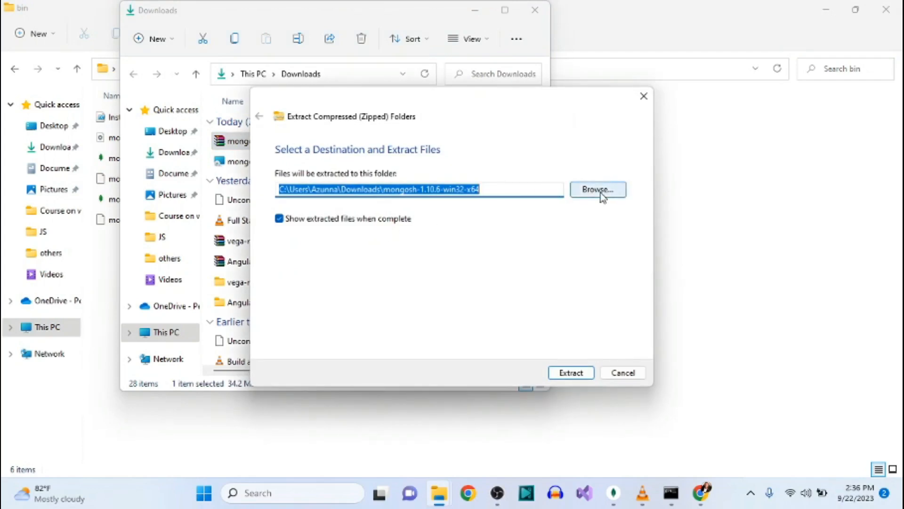
# Step: Set the extraction destination to the C:\Program Files\MongoDB folder
pyautogui.click(601, 192)
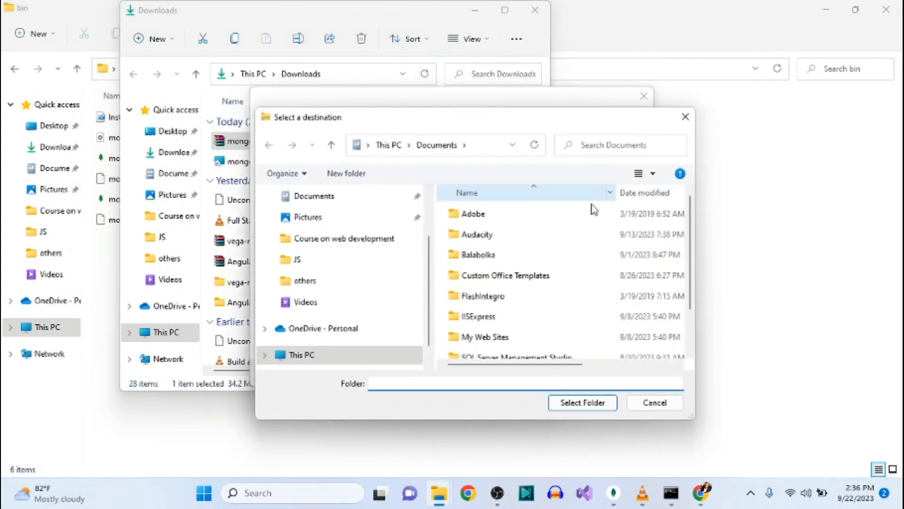
pyautogui.scroll(-1, 386, 306)
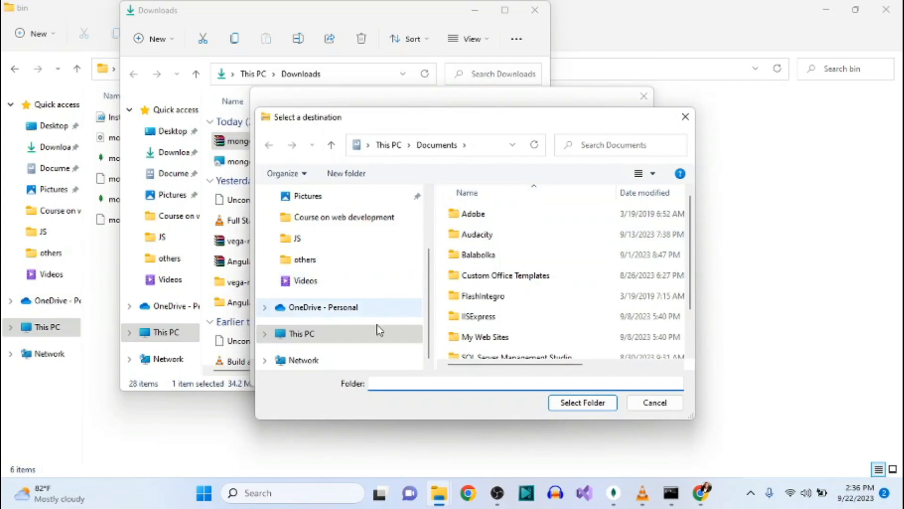
pyautogui.click(354, 335)
pyautogui.scroll(-3, 497, 295)
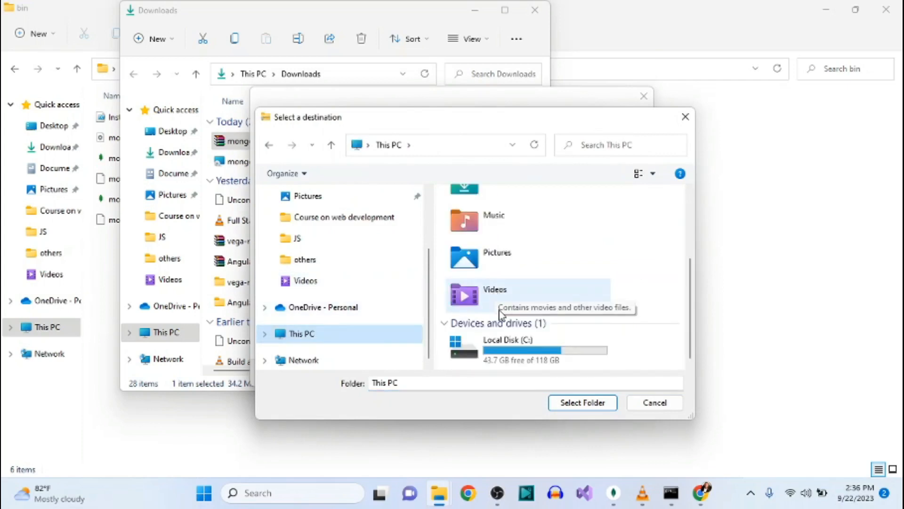
pyautogui.click(510, 346)
pyautogui.doubleClick(510, 347)
pyautogui.scroll(-1, 506, 325)
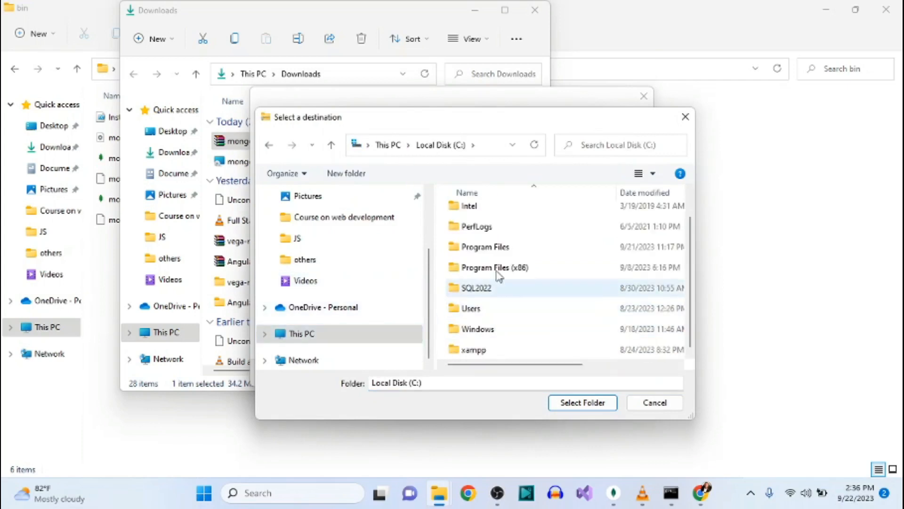
pyautogui.doubleClick(485, 247)
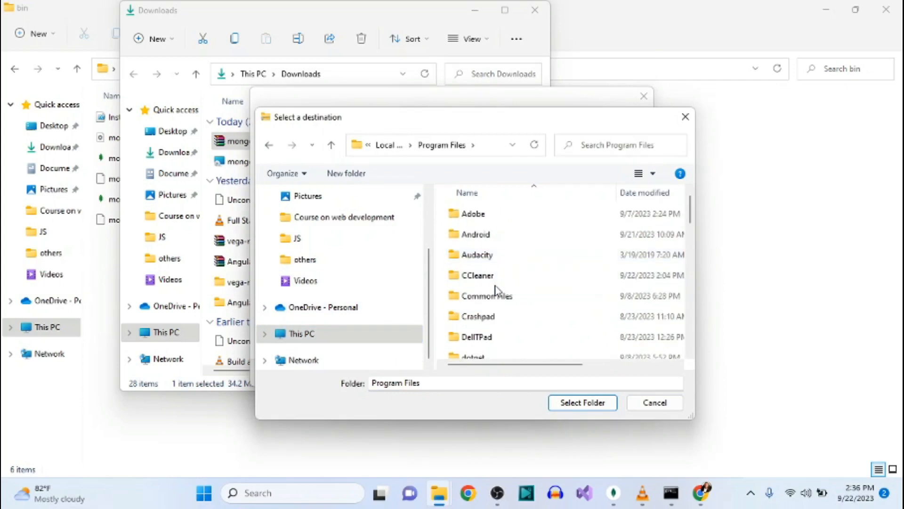
pyautogui.scroll(-3, 497, 290)
pyautogui.scroll(-4, 495, 295)
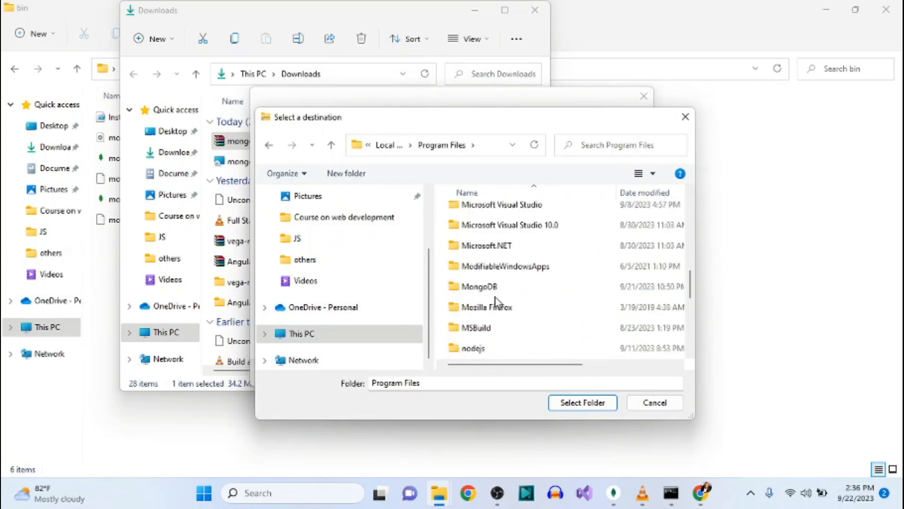
pyautogui.doubleClick(479, 226)
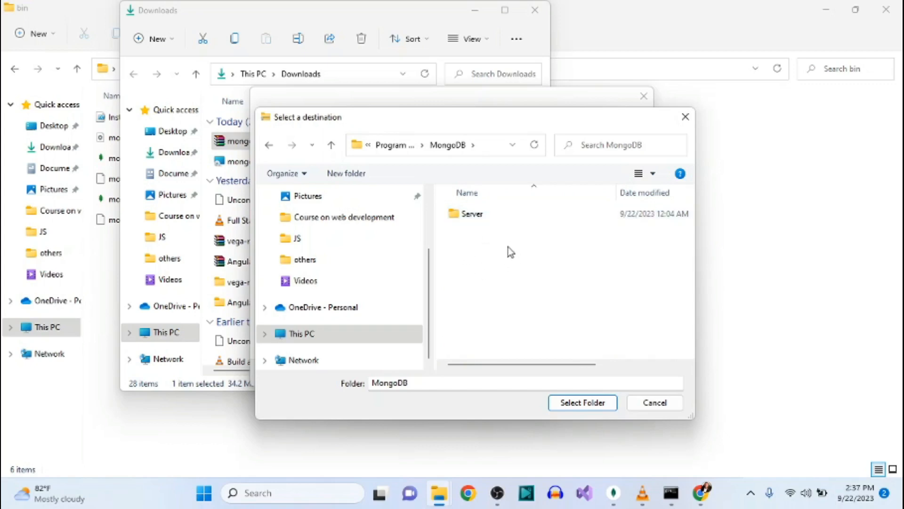
pyautogui.click(586, 405)
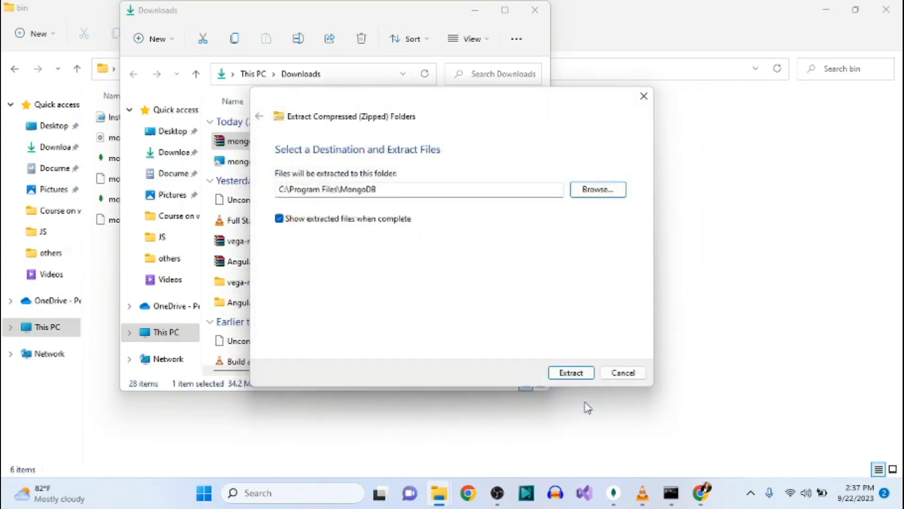
# Step: Extract the archive with administrator permission and open the bin folder inside the extracted mongosh-1.10.6-win32-x64 folder
pyautogui.click(571, 373)
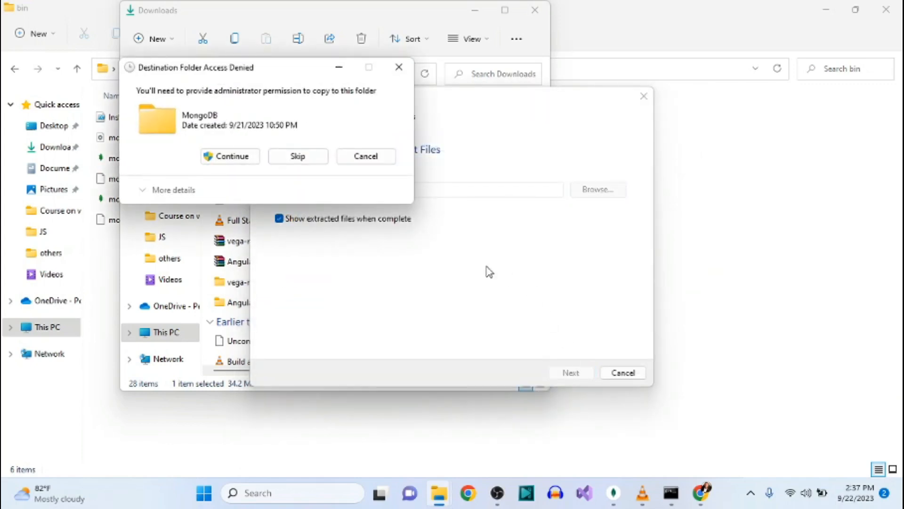
pyautogui.click(231, 156)
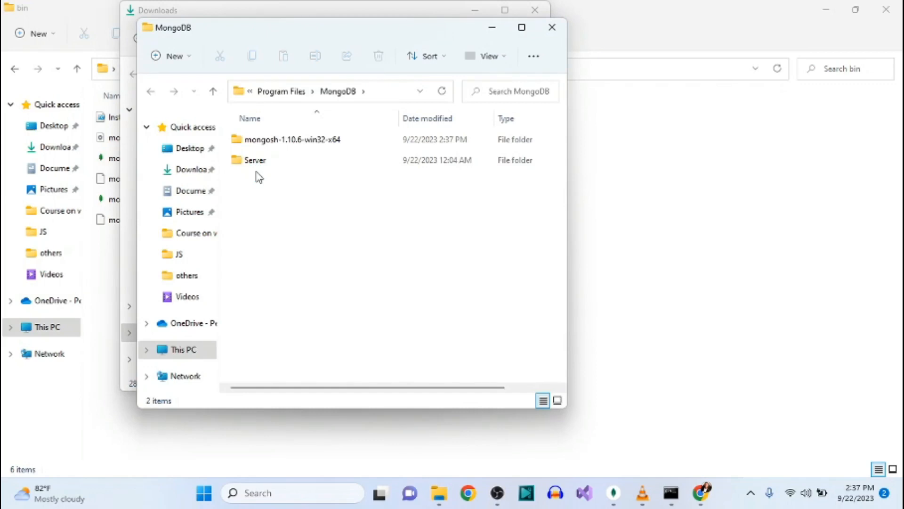
pyautogui.doubleClick(296, 150)
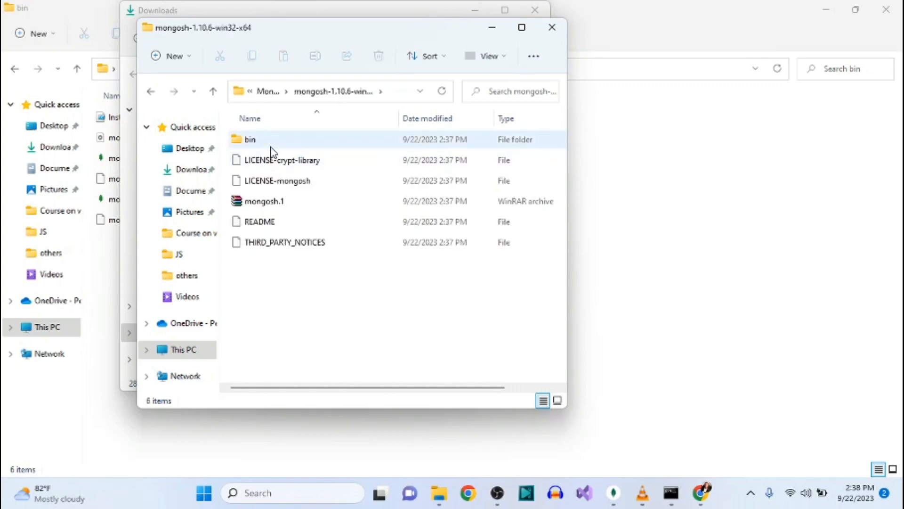
pyautogui.doubleClick(274, 143)
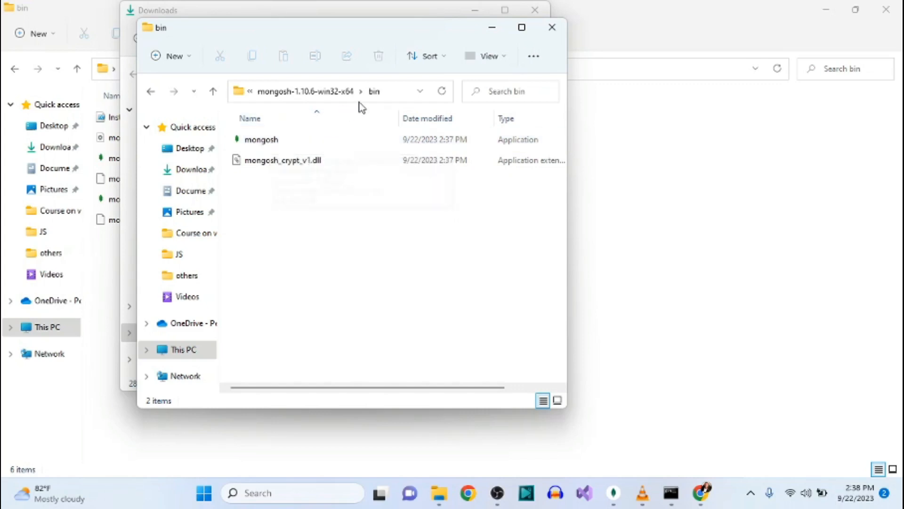
# Step: Maximize the bin folder window and copy its full path, C:\Program Files\MongoDB\mongosh-1.10.6-win32-x64\bin
pyautogui.click(522, 27)
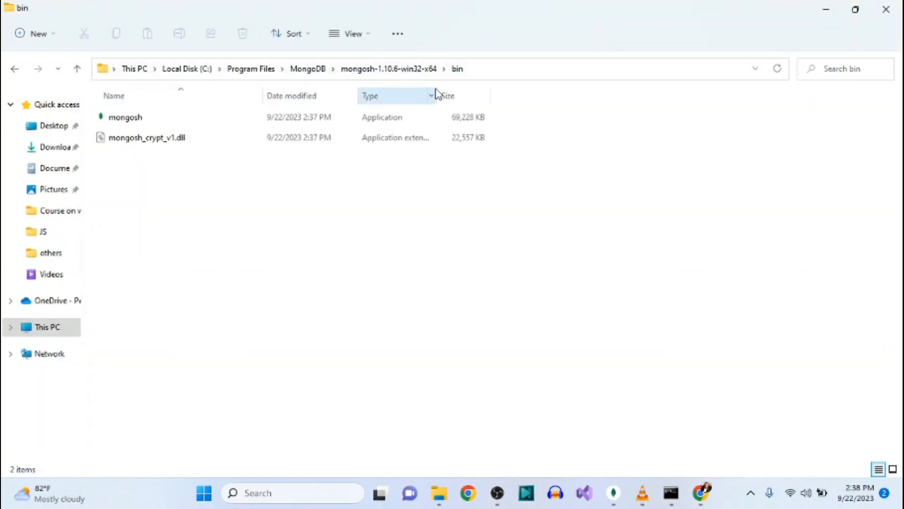
pyautogui.click(482, 68)
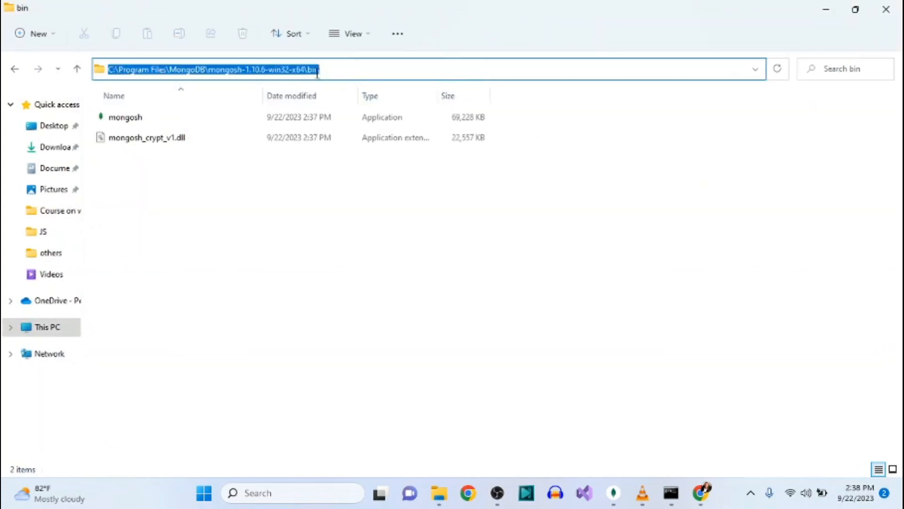
pyautogui.rightClick(303, 73)
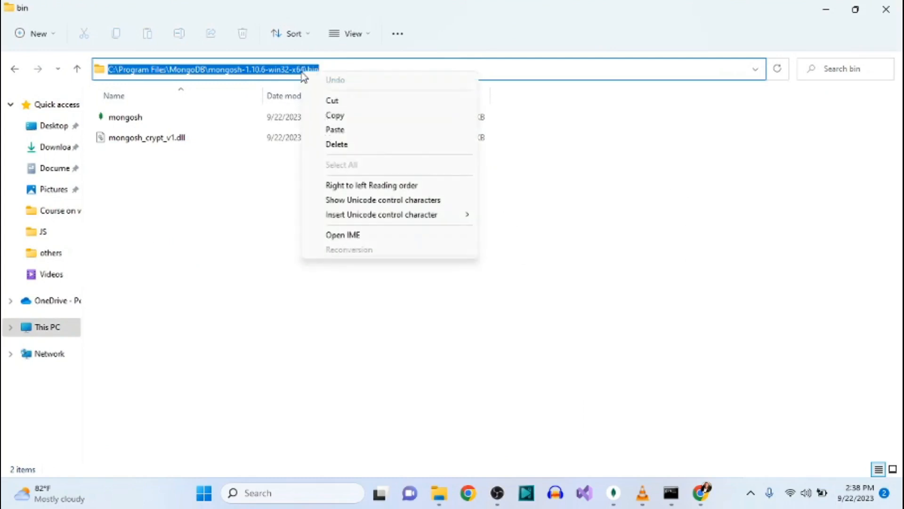
pyautogui.click(352, 116)
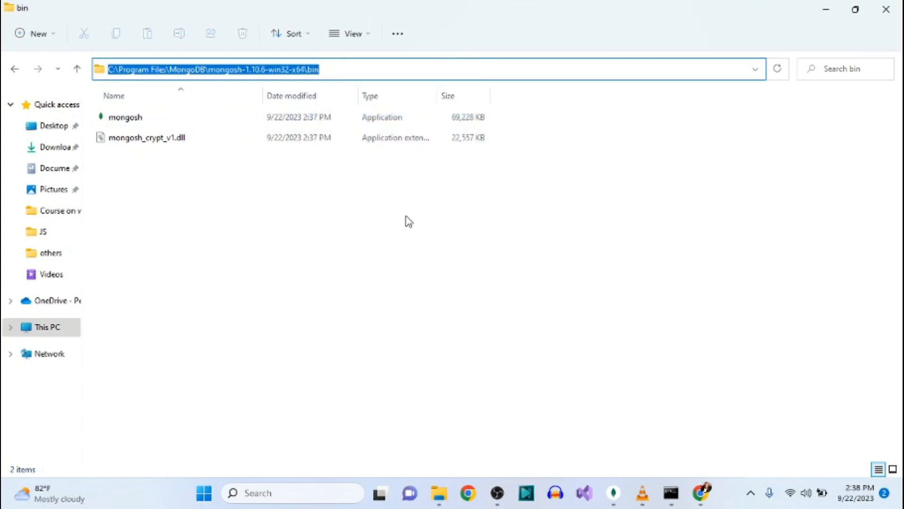
# Step: Search Windows for "edit system", open the system environment variables settings and show the Environment Variables dialog
pyautogui.click(317, 492)
pyautogui.write('edi')
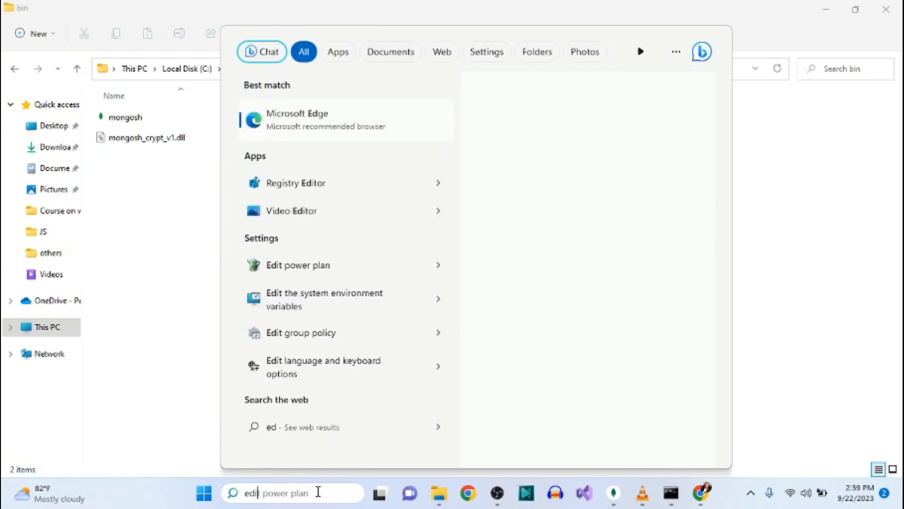
pyautogui.write('t')
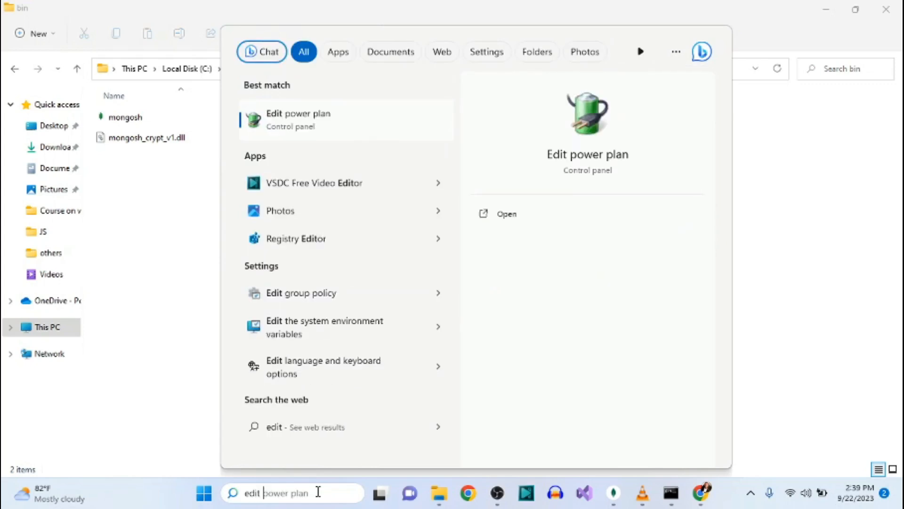
pyautogui.write(' system')
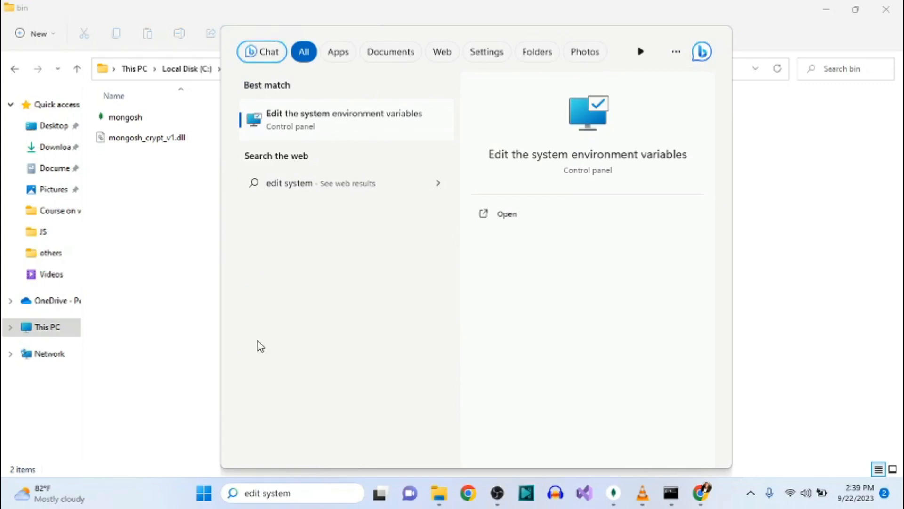
pyautogui.click(333, 121)
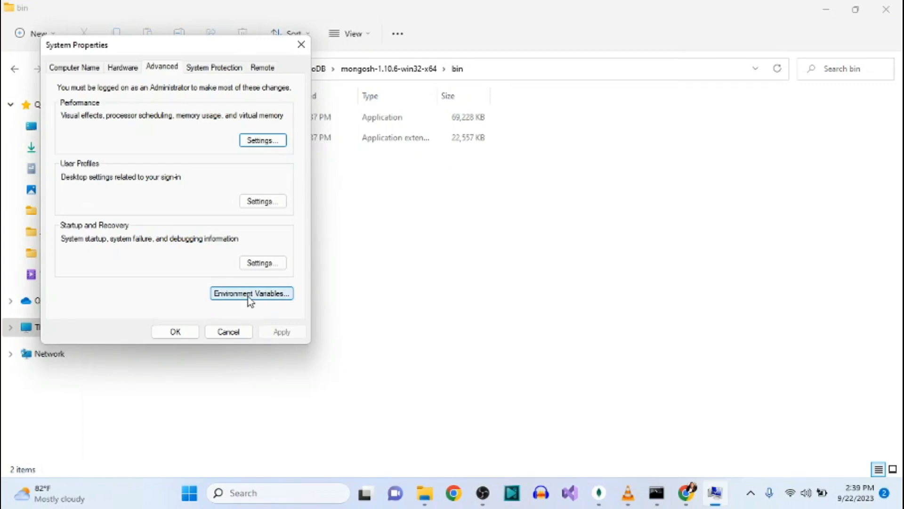
pyautogui.click(248, 296)
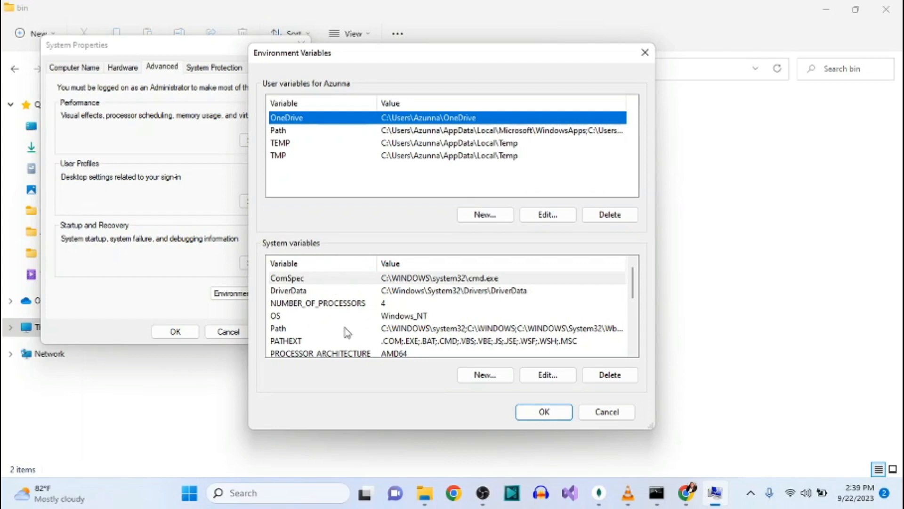
# Step: Add C:\Program Files\MongoDB\mongosh-1.10.6-win32-x64\bin as a new entry in the system Path variable and confirm all open dialogs
pyautogui.click(390, 330)
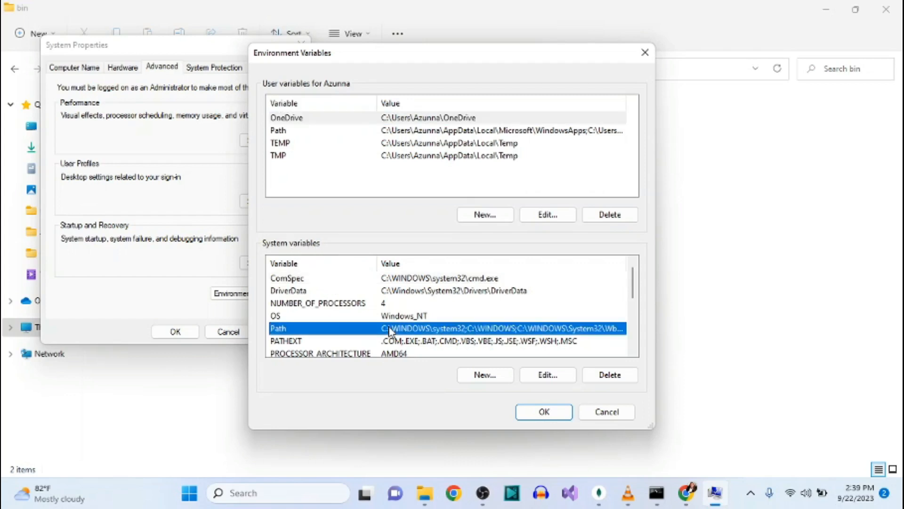
pyautogui.click(546, 375)
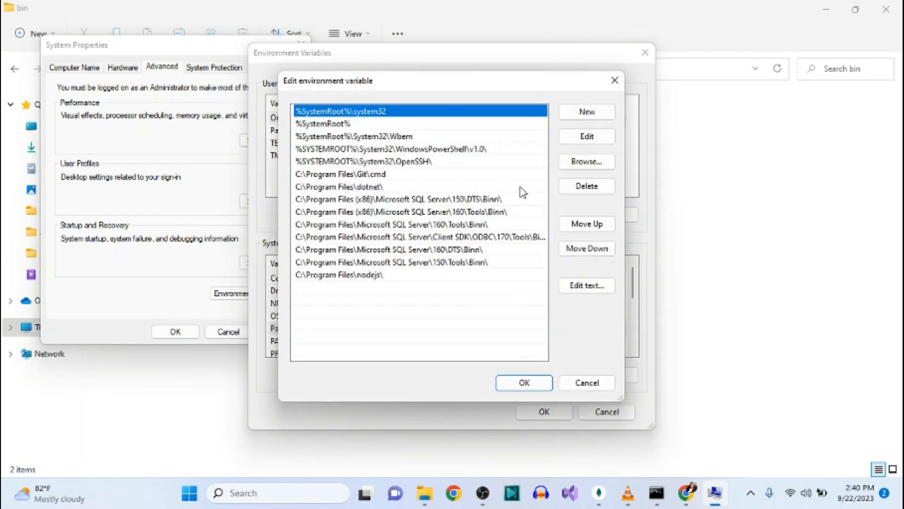
pyautogui.click(586, 112)
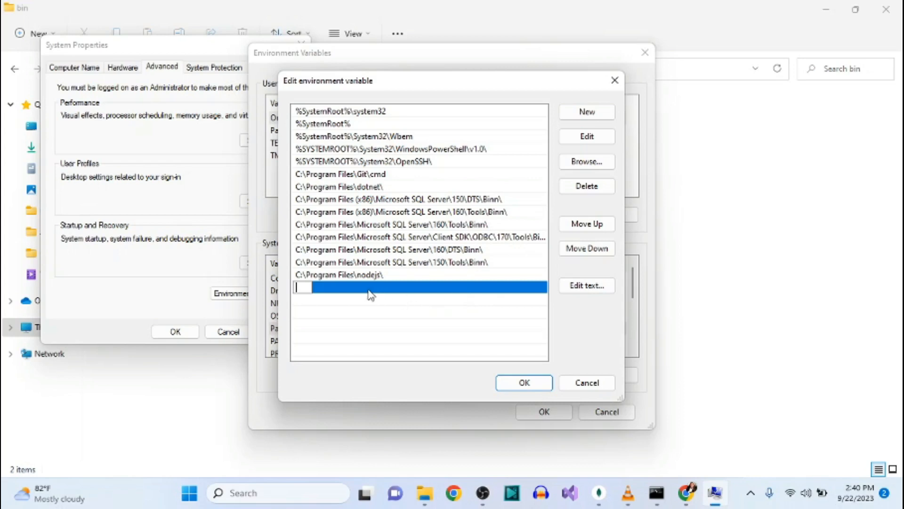
pyautogui.rightClick(304, 287)
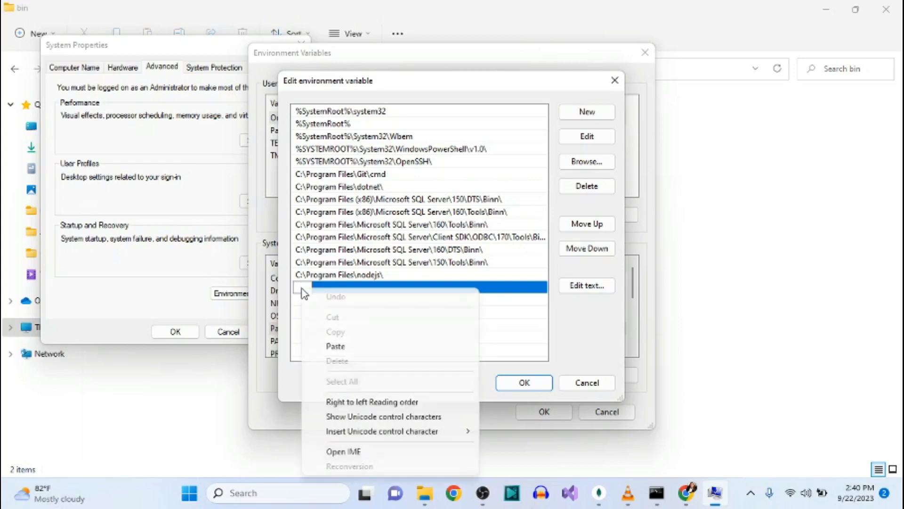
pyautogui.click(329, 346)
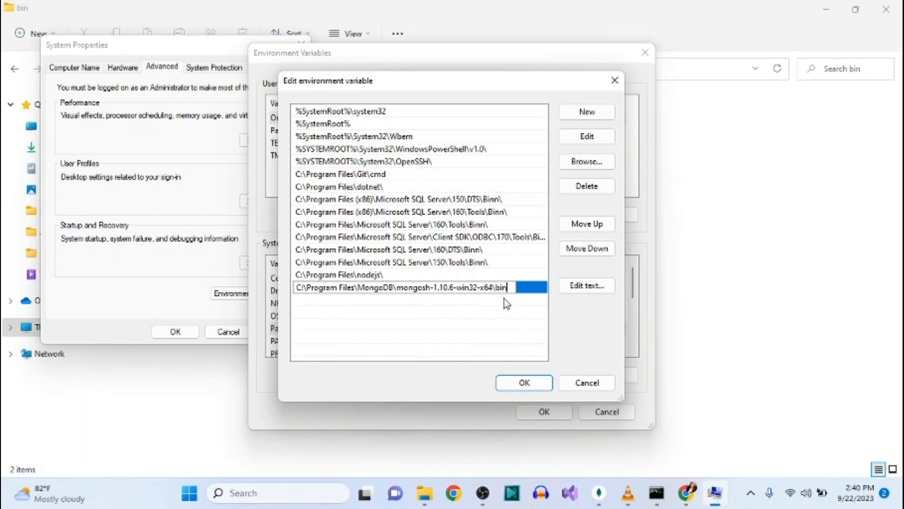
pyautogui.click(524, 382)
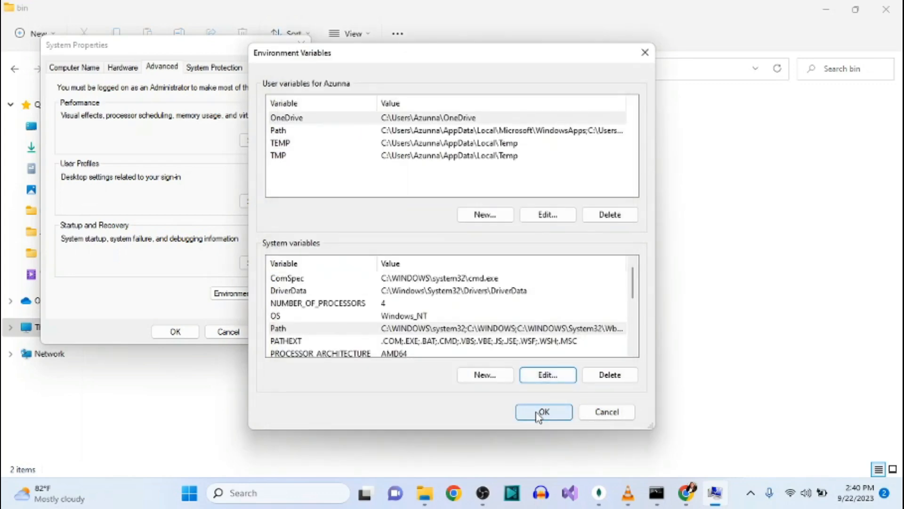
pyautogui.click(542, 412)
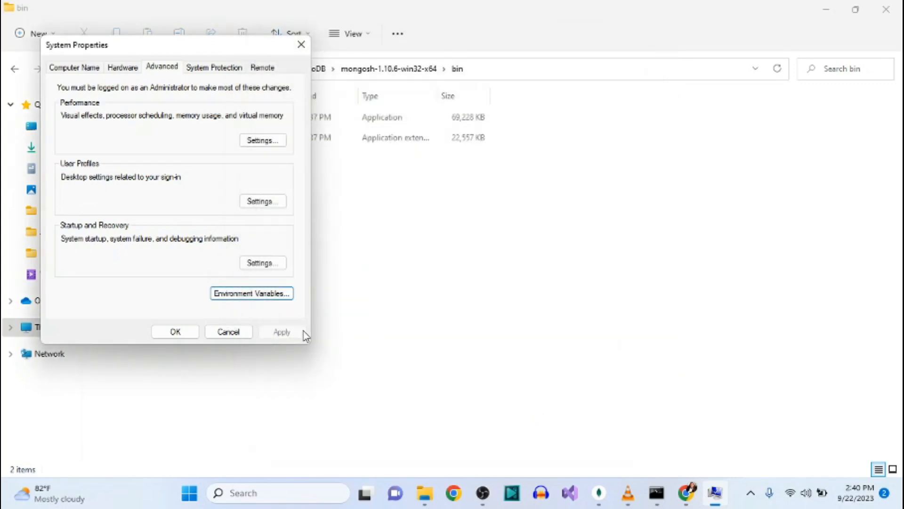
pyautogui.click(181, 333)
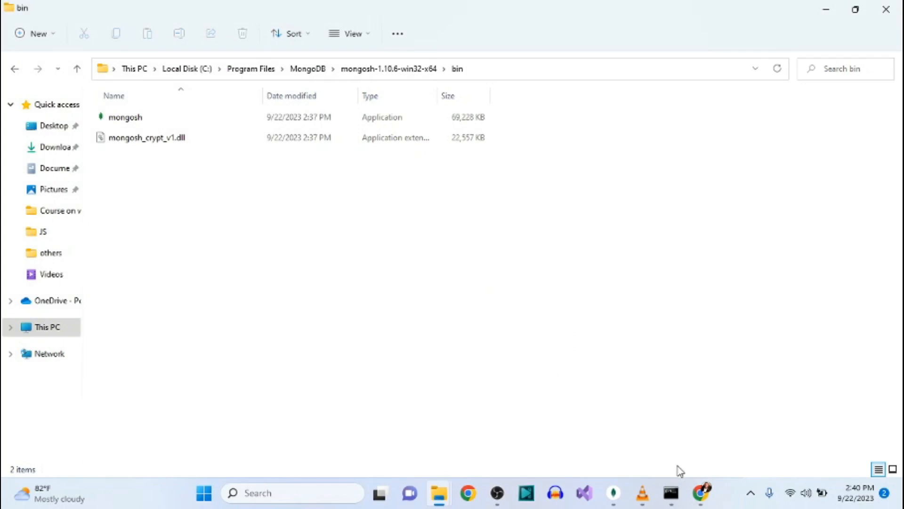
# Step: Close the old Command Prompt window and open a fresh one through Windows search
pyautogui.click(671, 492)
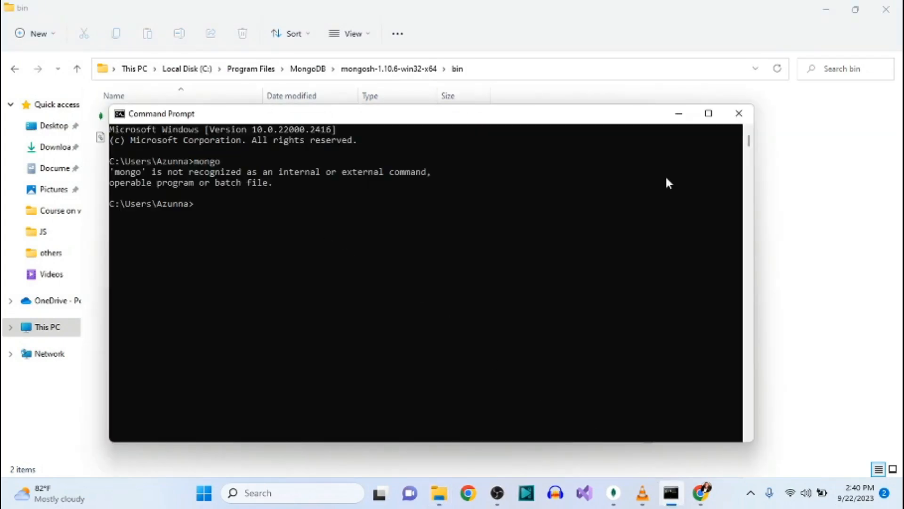
pyautogui.click(739, 115)
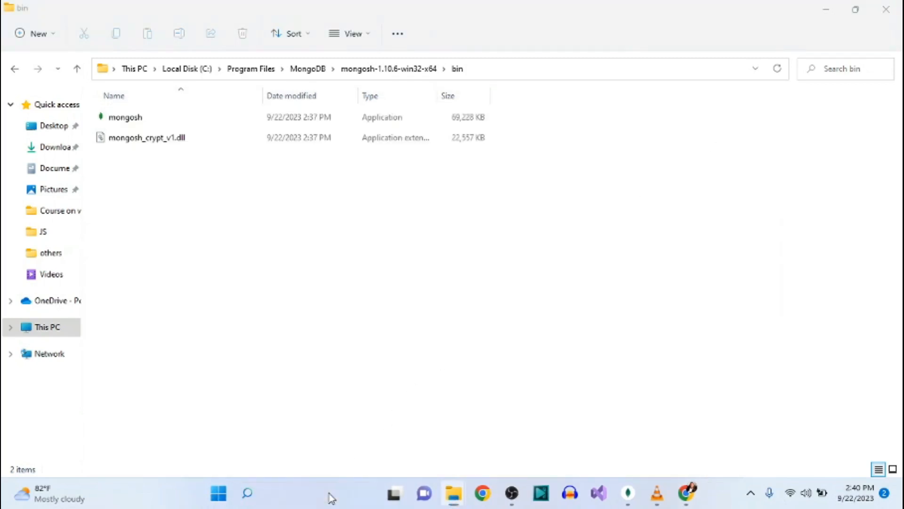
pyautogui.click(332, 498)
pyautogui.write('co')
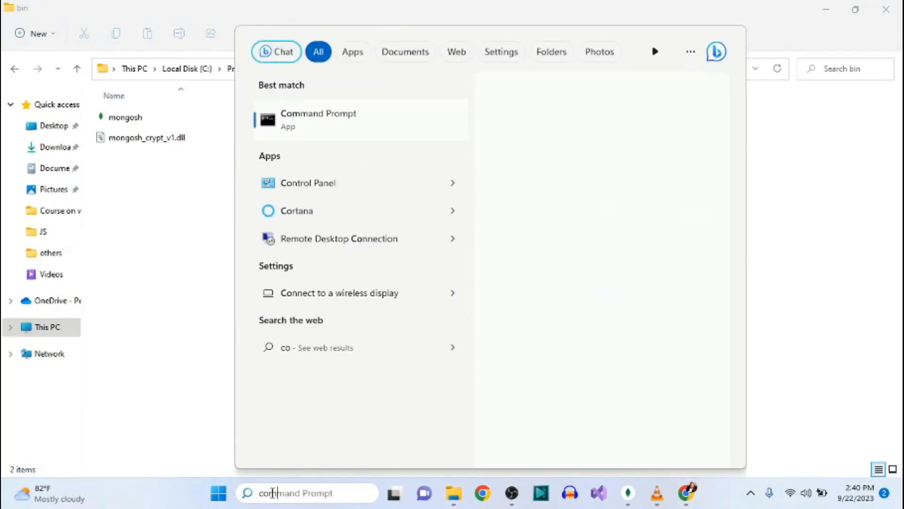
pyautogui.write('mman')
pyautogui.press('Return')
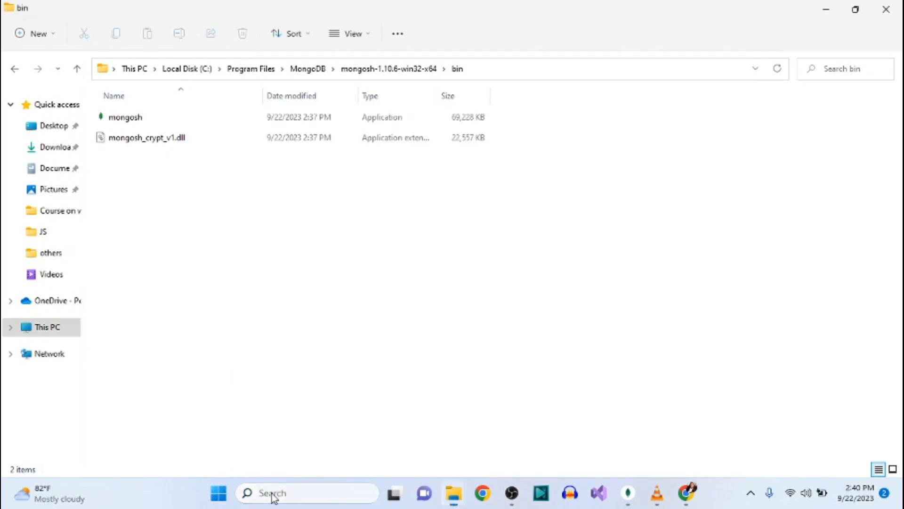
# Step: Run the mongosh command in the new Command Prompt window
pyautogui.click(451, 237)
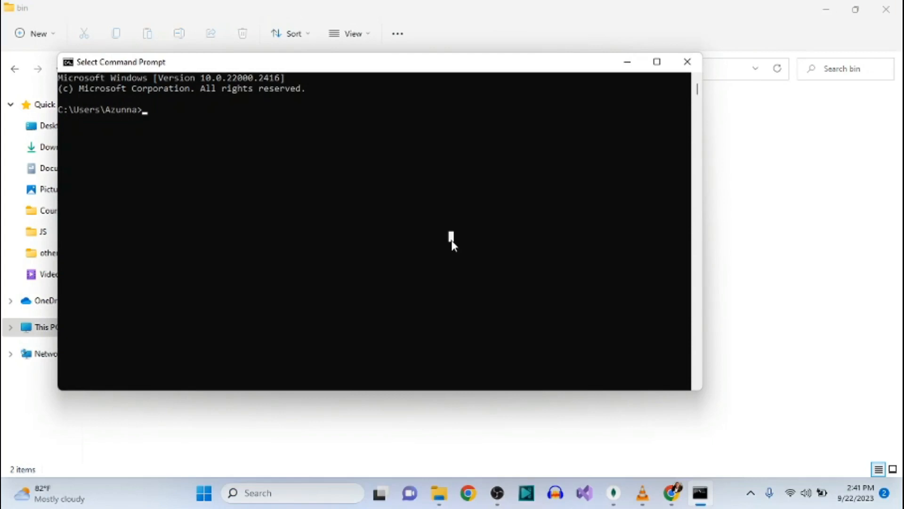
pyautogui.write('m')
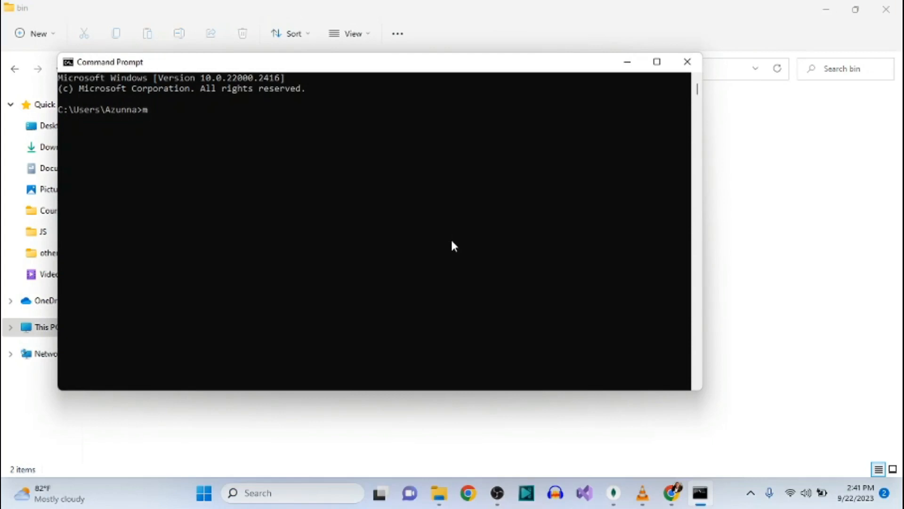
pyautogui.write('ongosh')
pyautogui.press('Return')
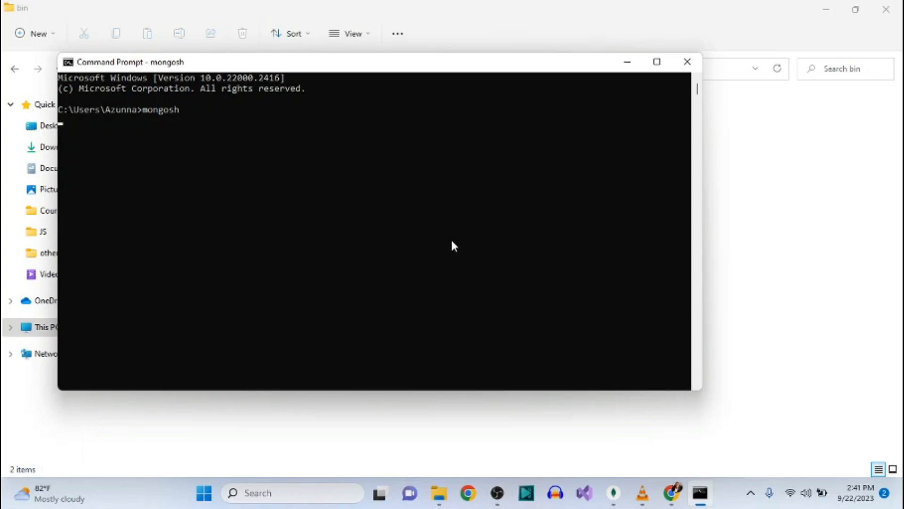